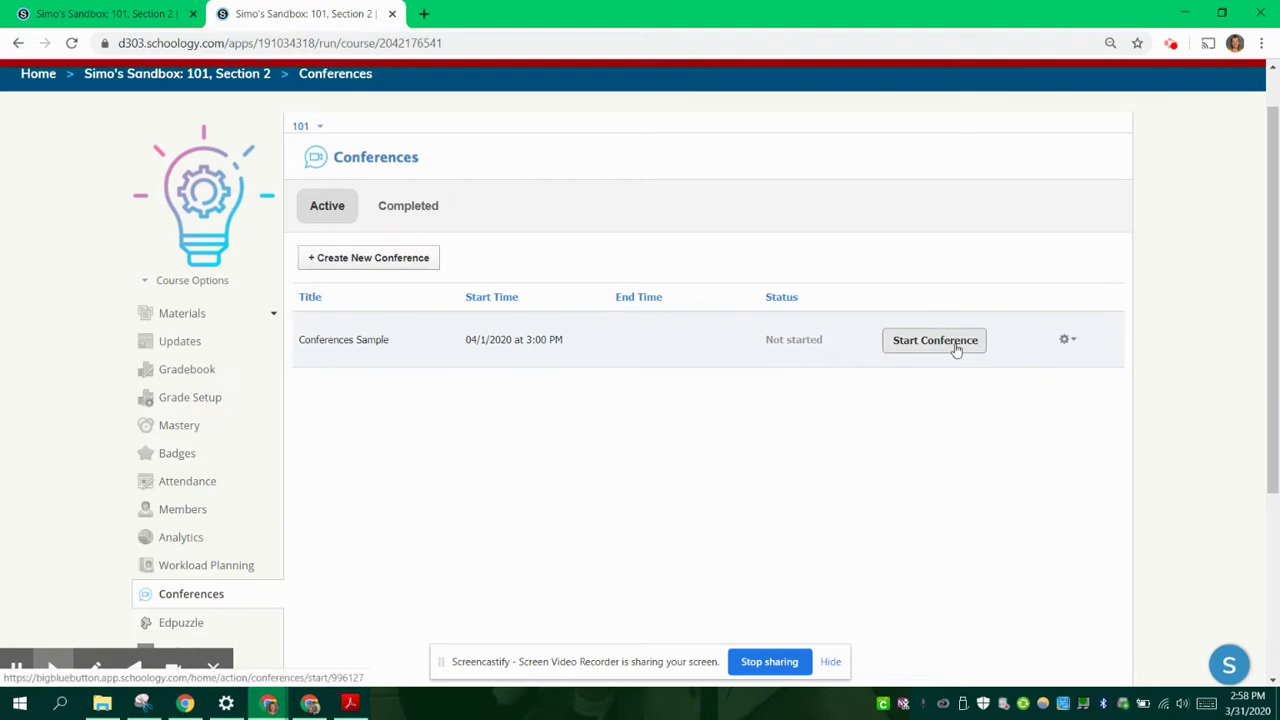
Start the Conferences Sample conference and join its audio with the microphone, allowing microphone access and confirming the echo test
{"action": "left_click", "coordinate": [955, 343]}
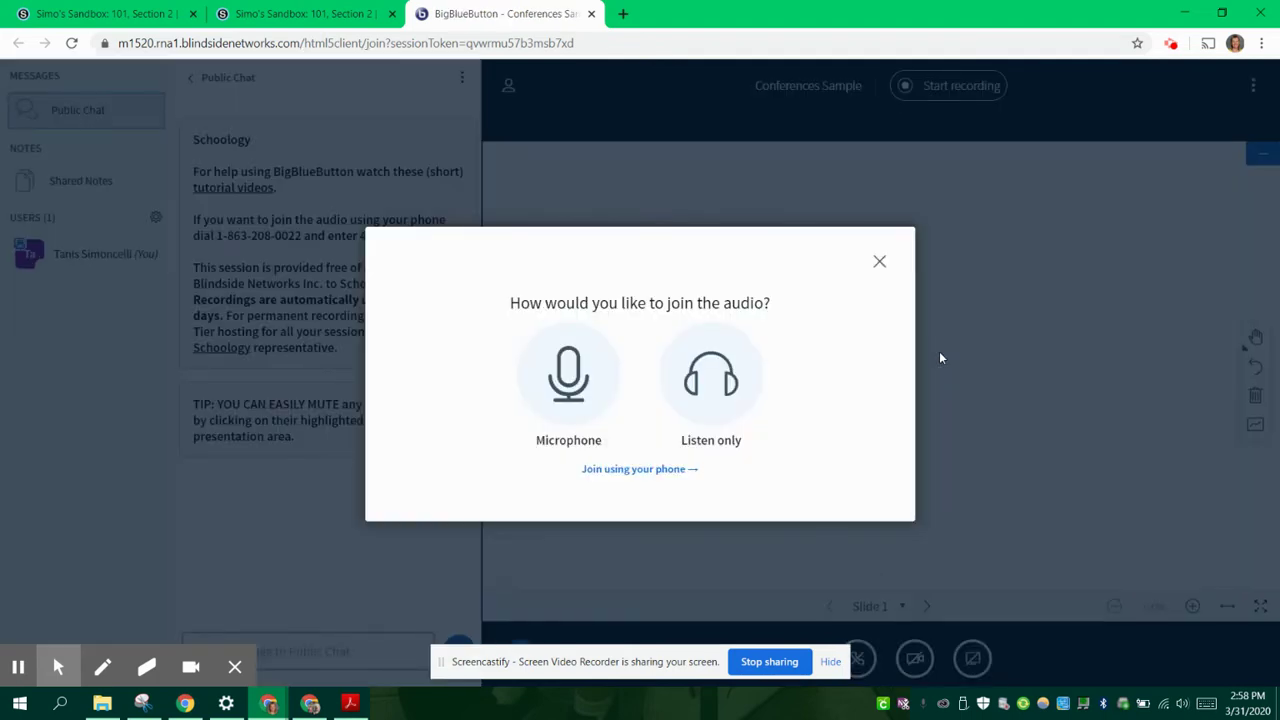
{"action": "left_click", "coordinate": [566, 398]}
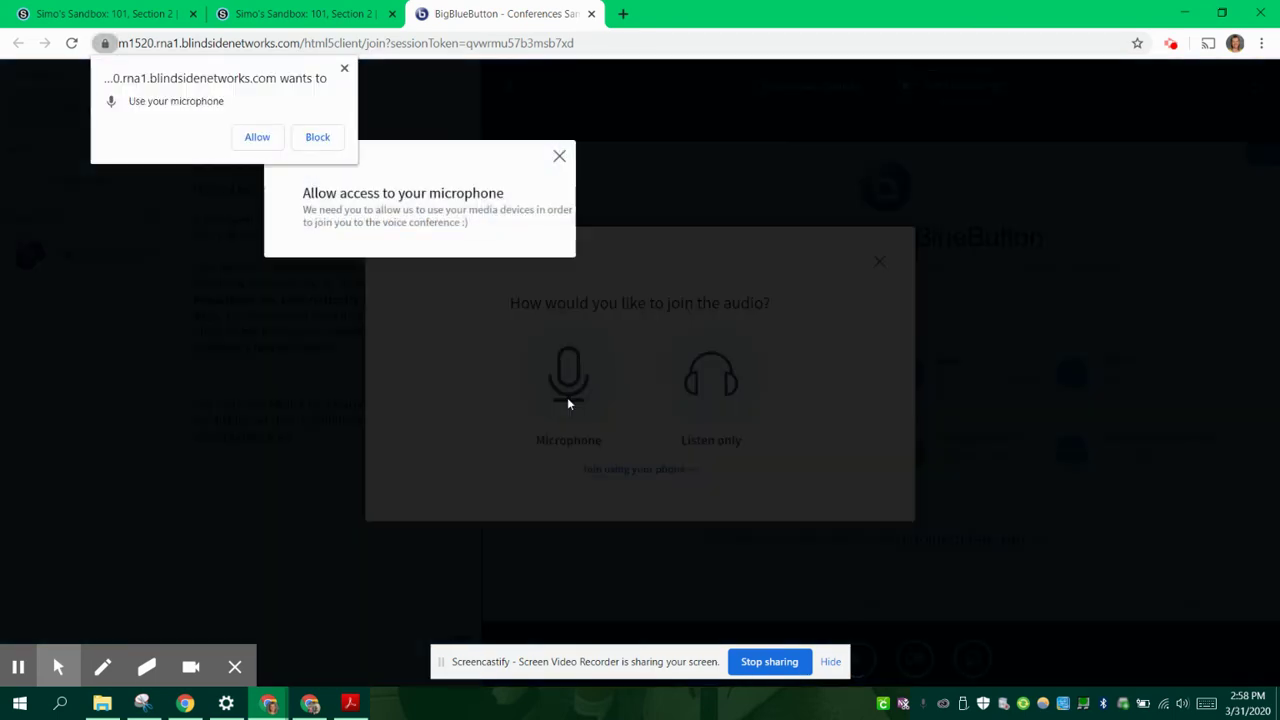
{"action": "left_click", "coordinate": [257, 140]}
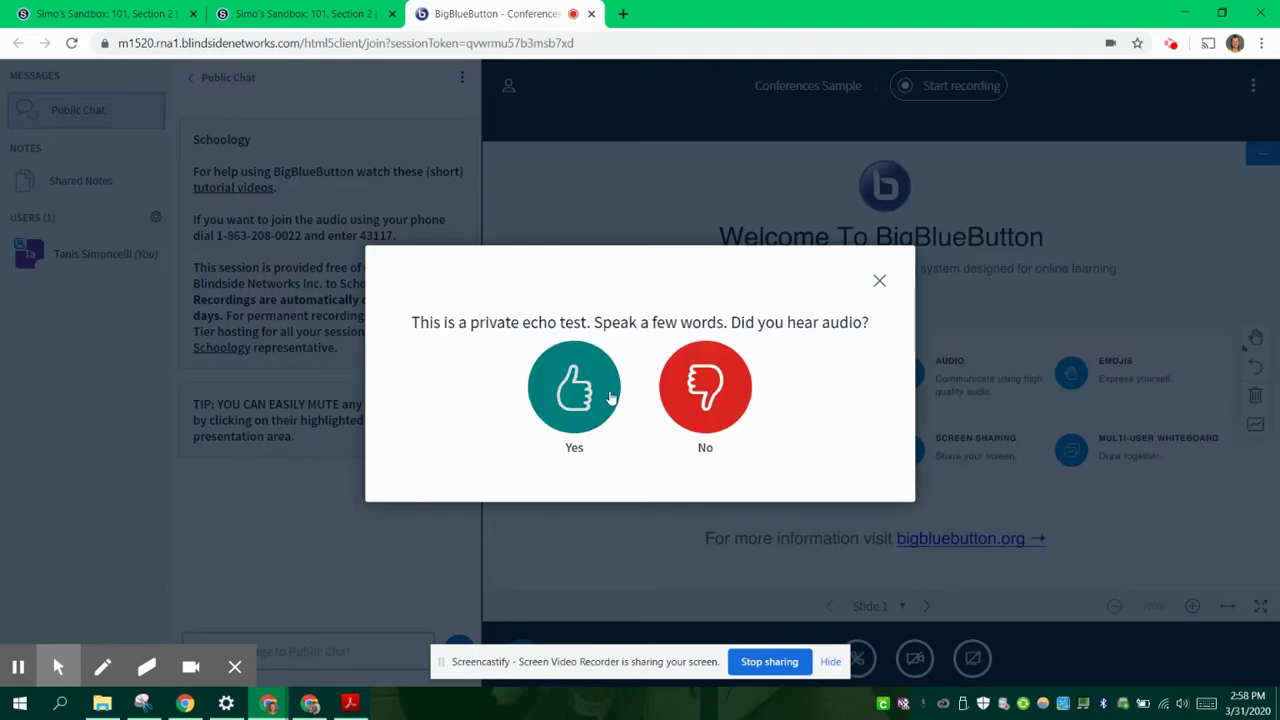
{"action": "left_click", "coordinate": [591, 414]}
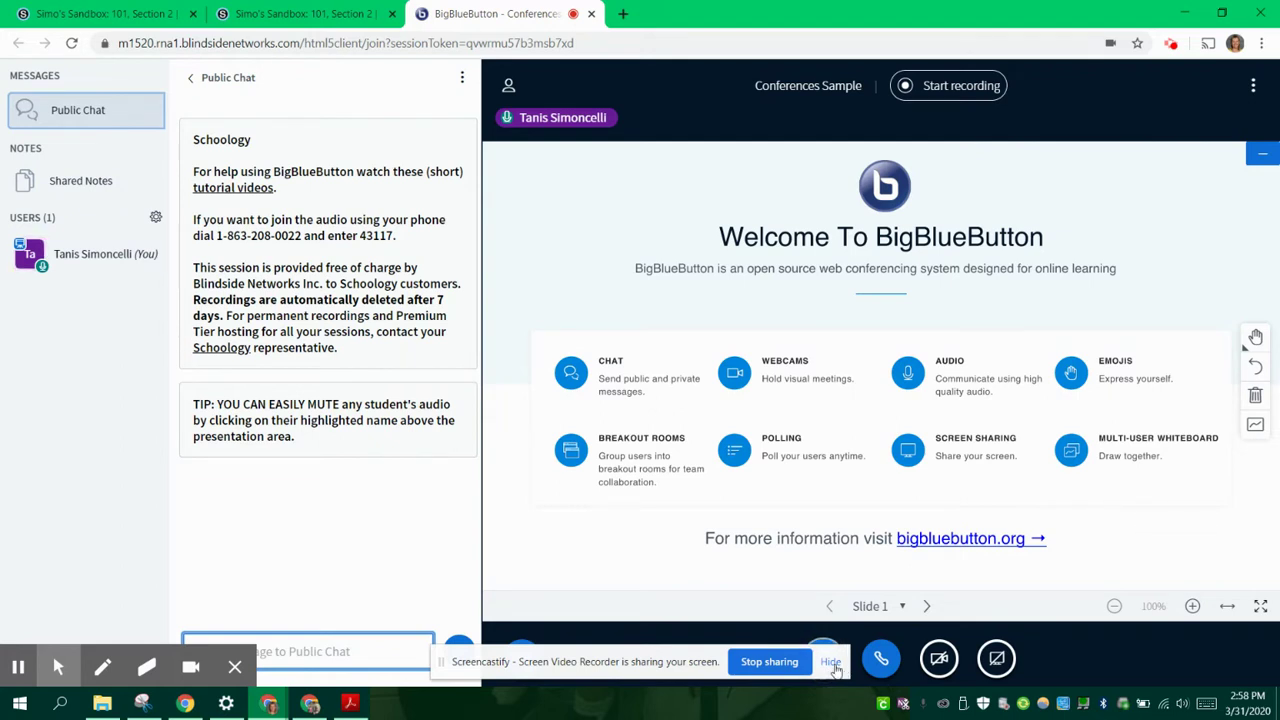
Hide the screen-sharing notice and start recording the conference session
{"action": "left_click", "coordinate": [831, 662]}
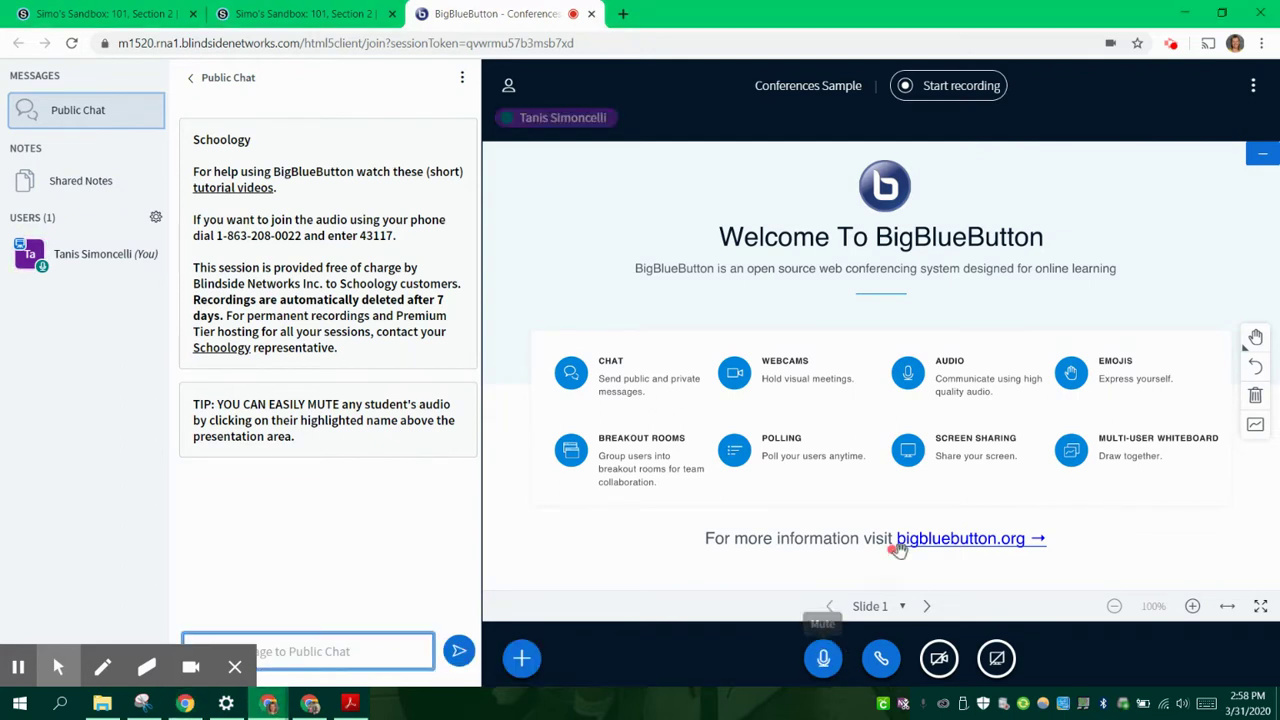
{"action": "left_click", "coordinate": [927, 95]}
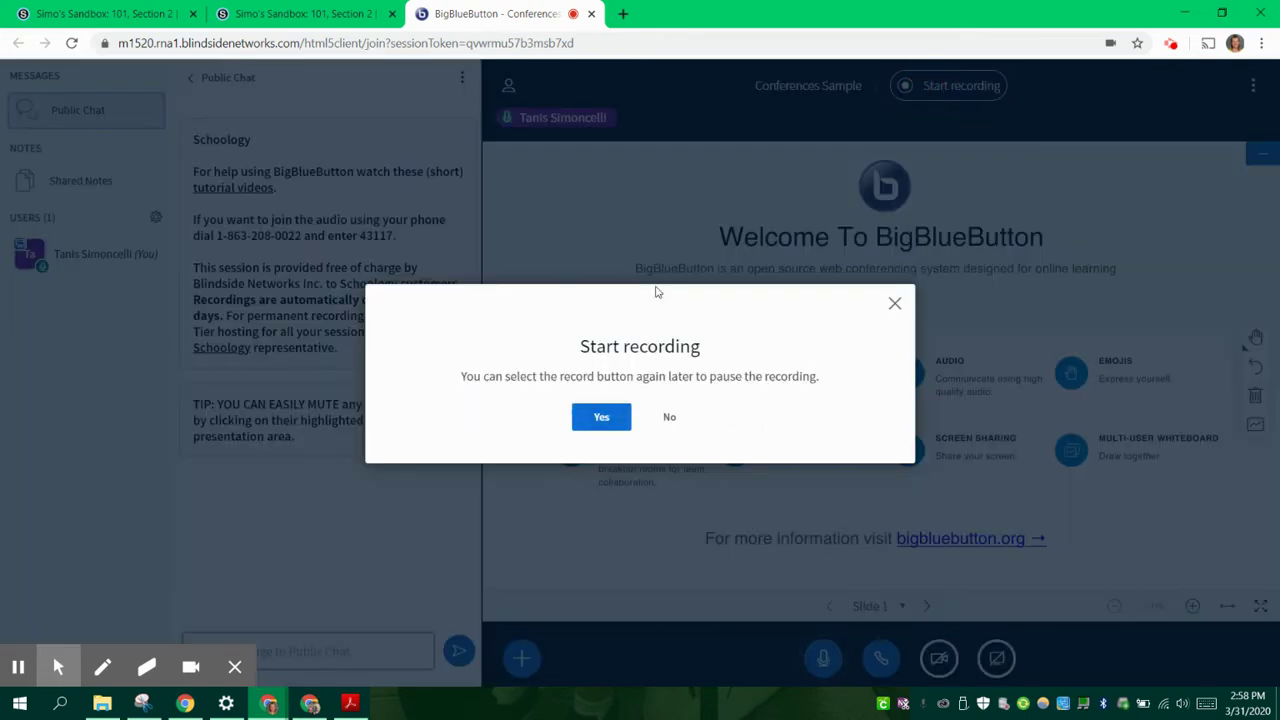
{"action": "left_click", "coordinate": [602, 420]}
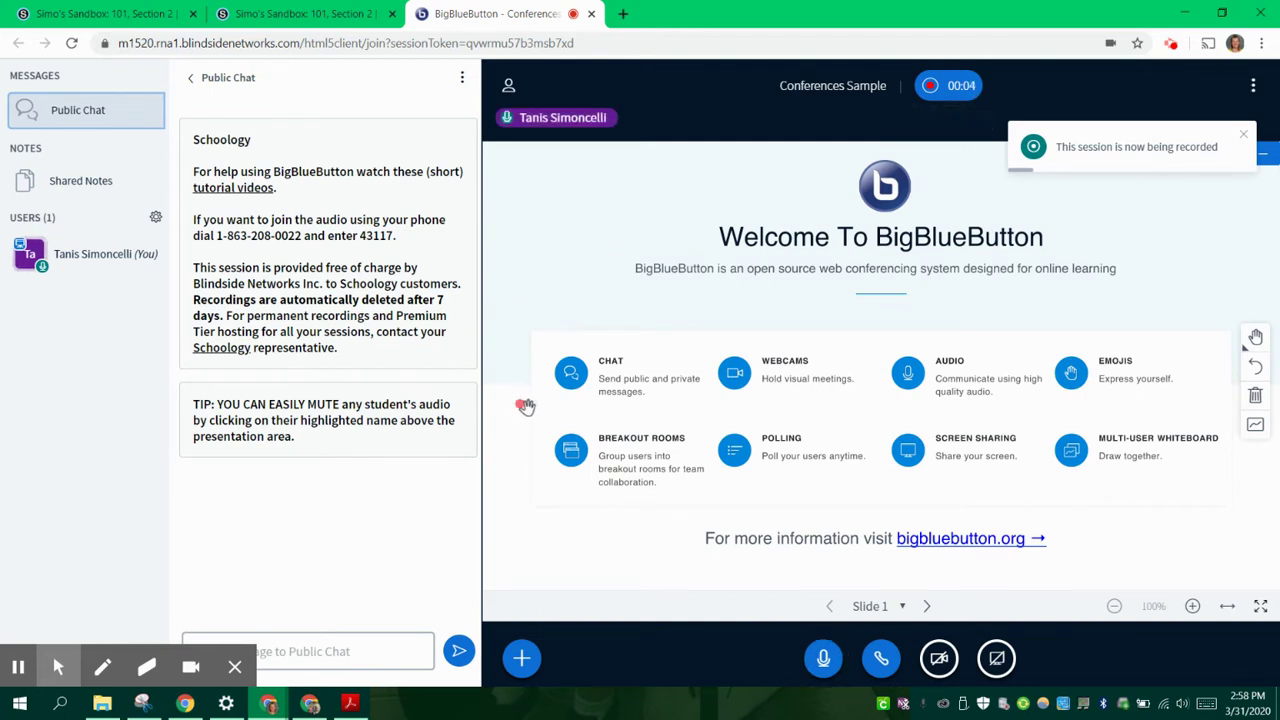
Upload Conferences in Schoology.pdf from the Downloads folder as the conference's current presentation
{"action": "left_click", "coordinate": [519, 662]}
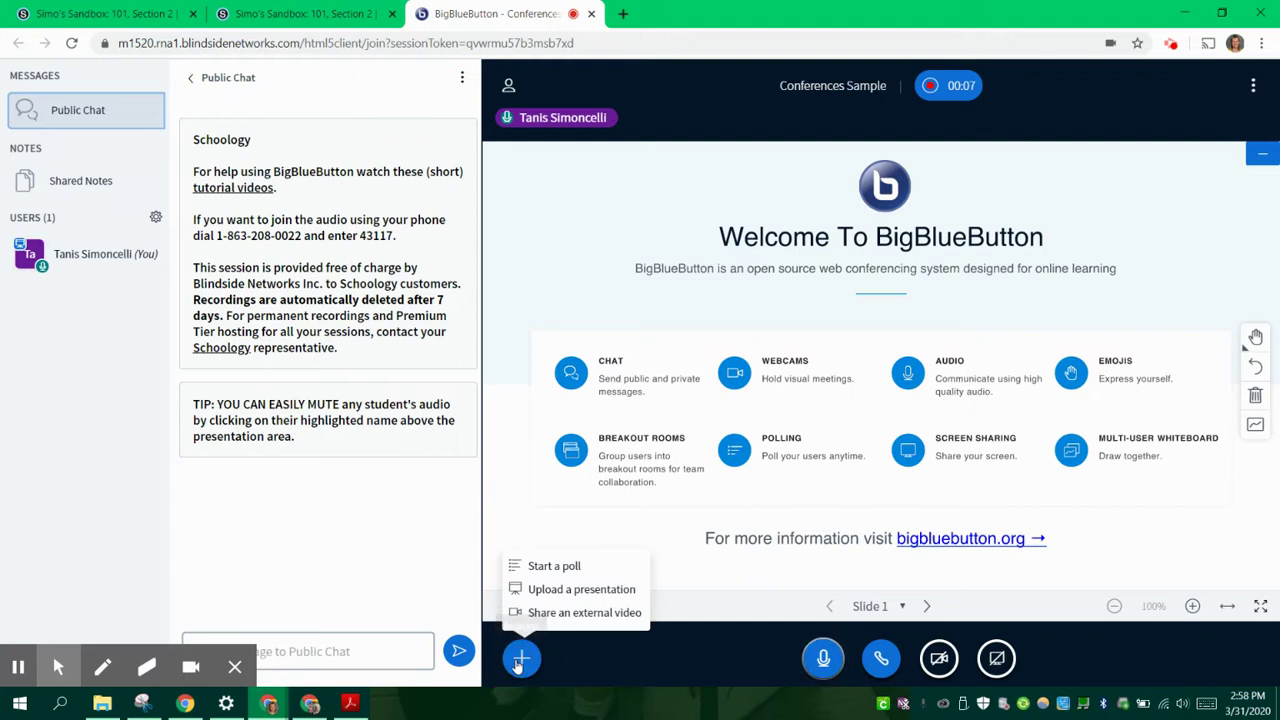
{"action": "left_click", "coordinate": [575, 592]}
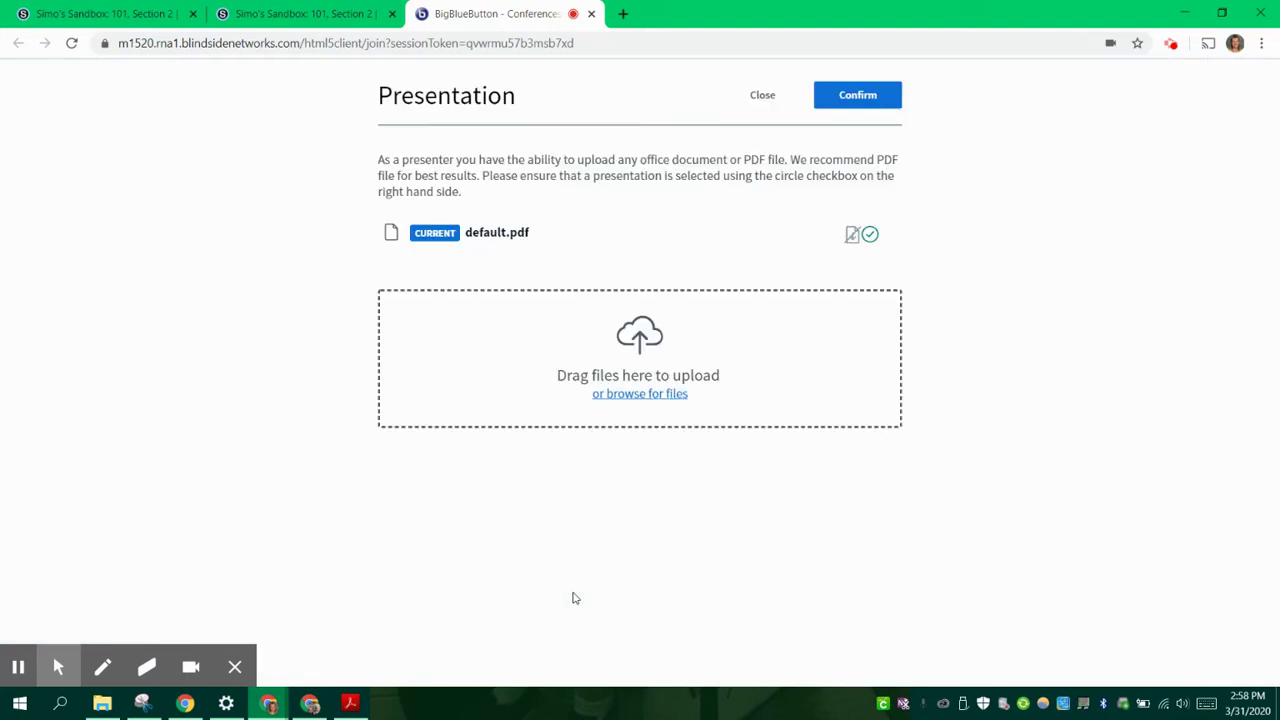
{"action": "left_click", "coordinate": [626, 372]}
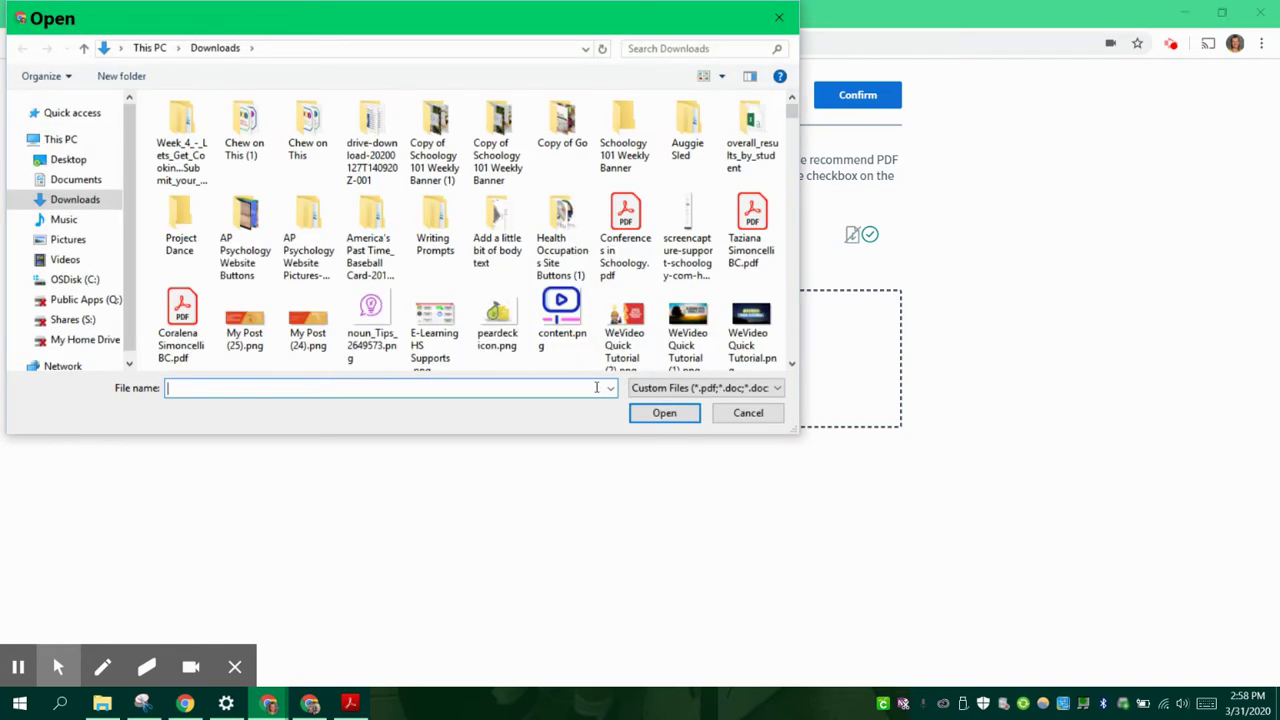
{"action": "left_click", "coordinate": [643, 243]}
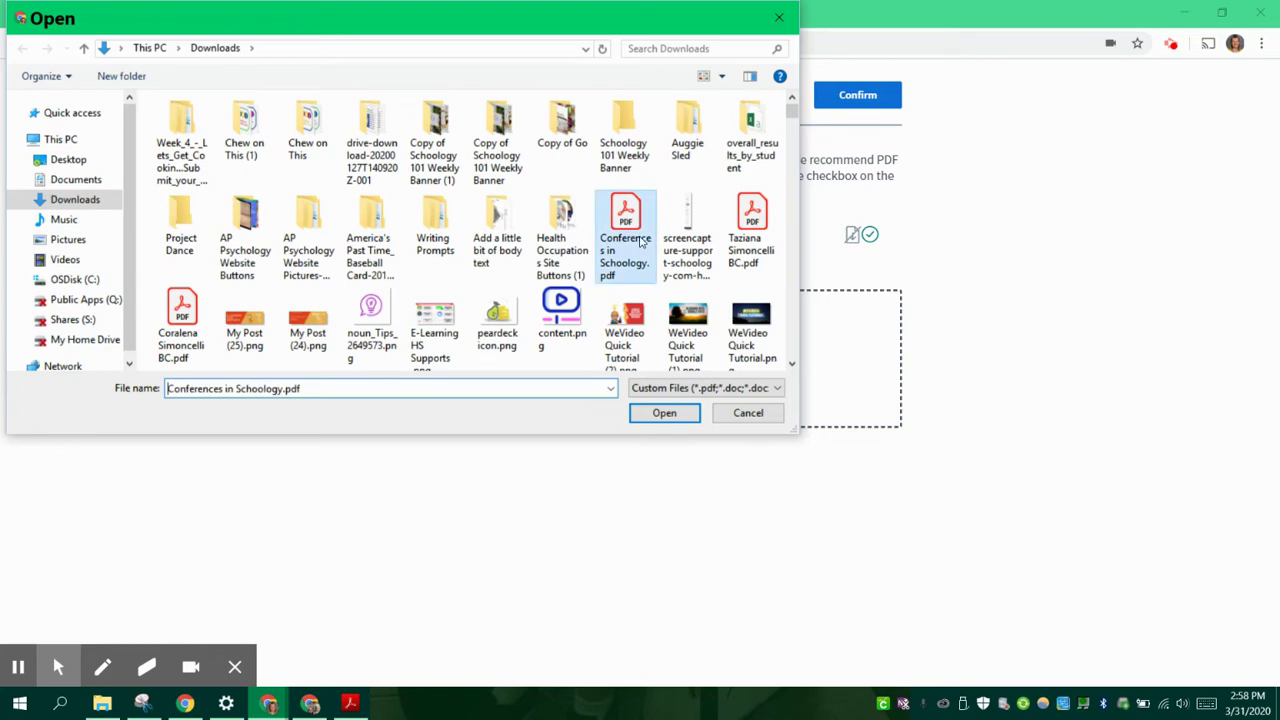
{"action": "left_click", "coordinate": [664, 412]}
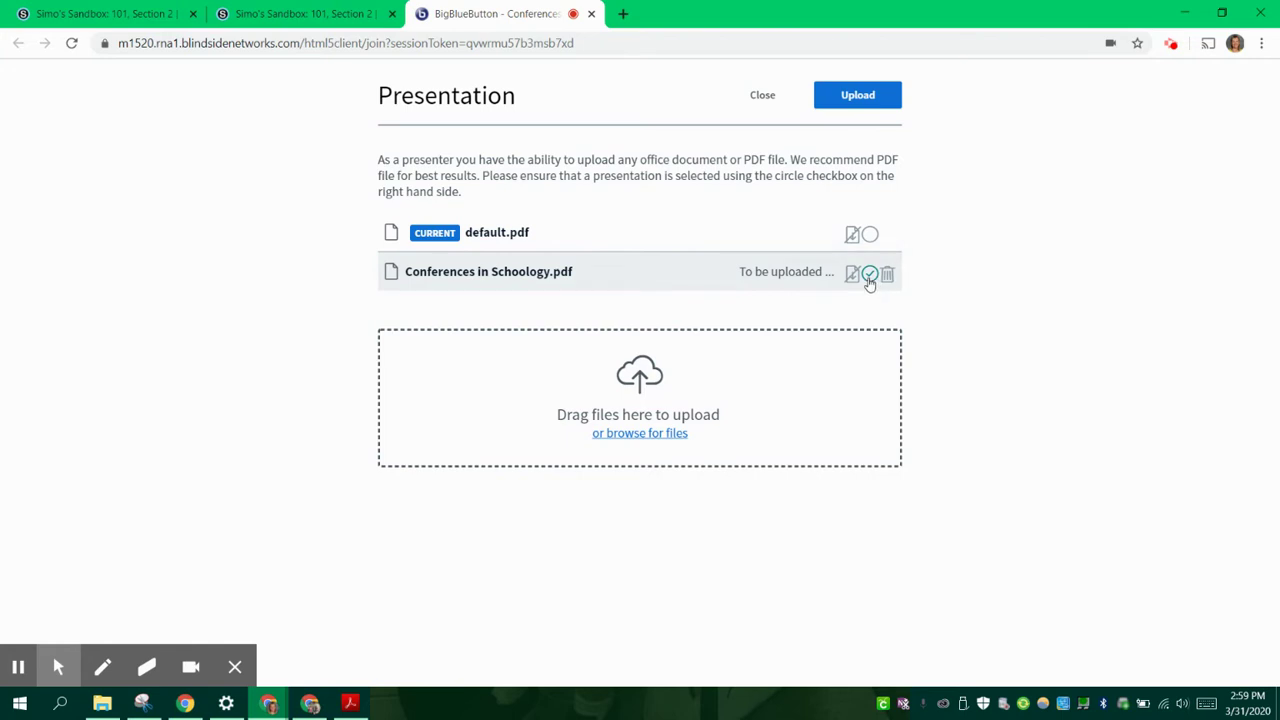
{"action": "left_click", "coordinate": [872, 95]}
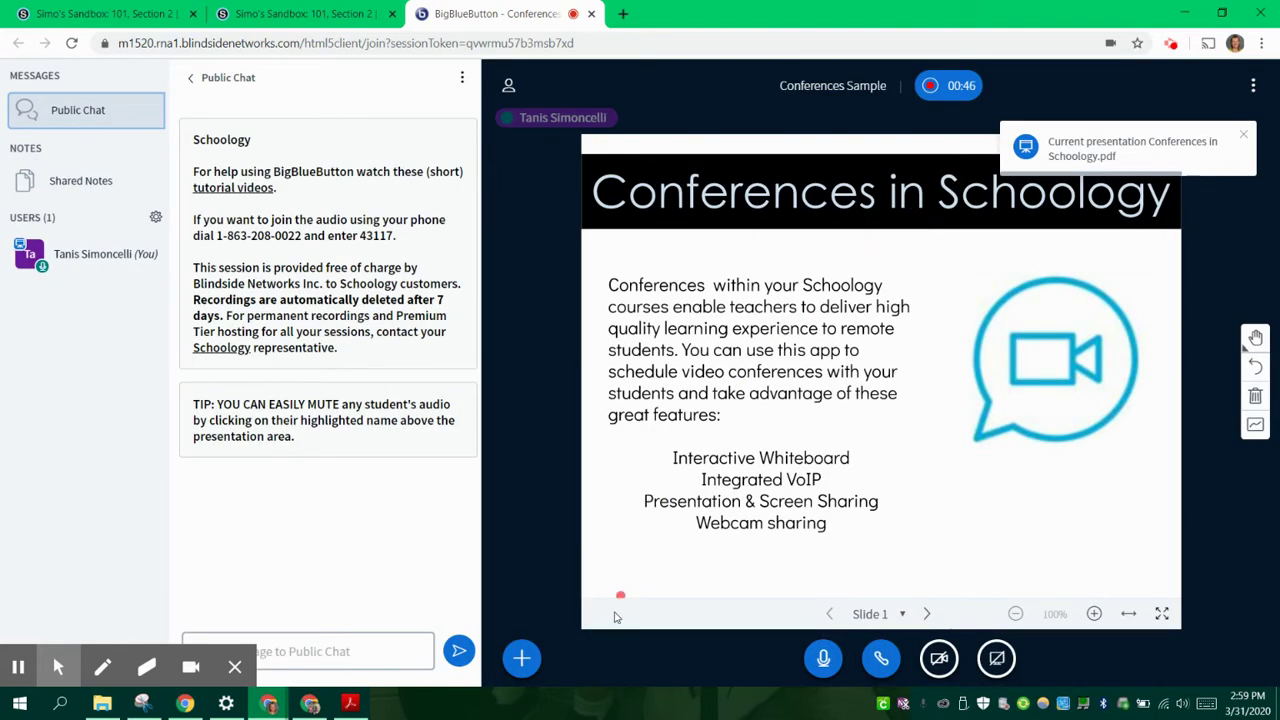
Advance the presentation to slide 3 and turn on the multi-user whiteboard
{"action": "left_click", "coordinate": [927, 615]}
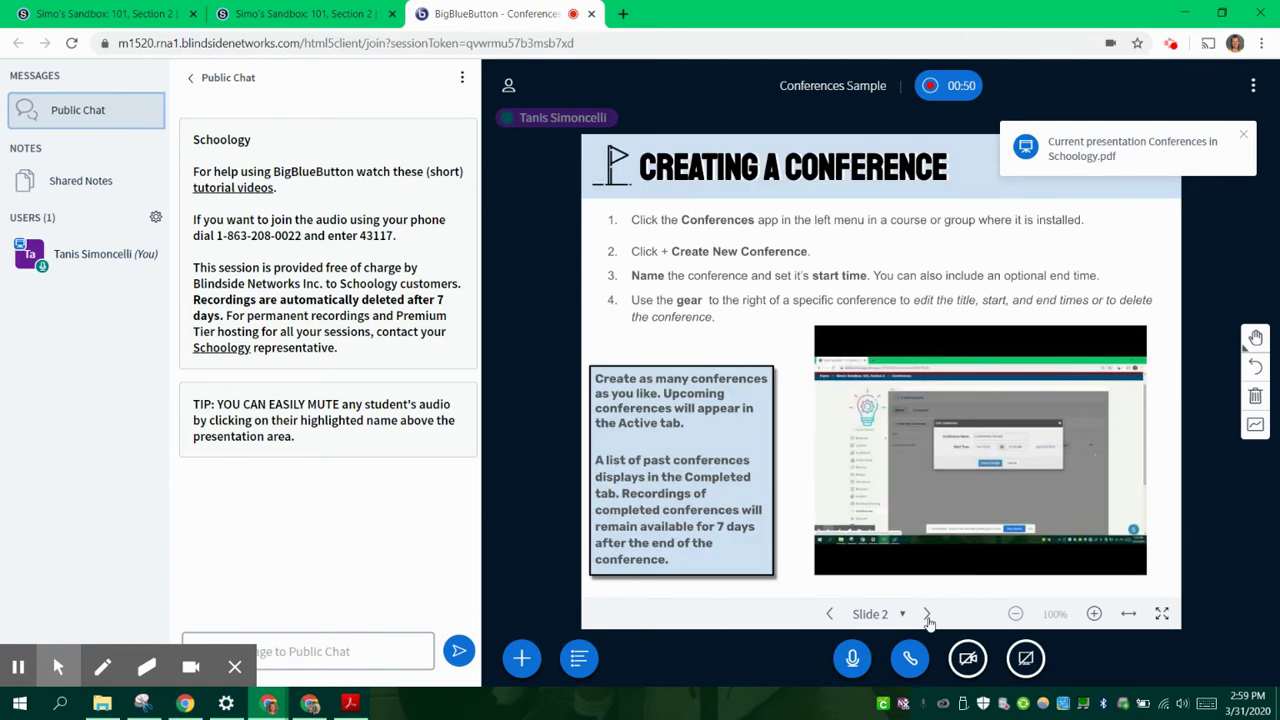
{"action": "left_click", "coordinate": [927, 615]}
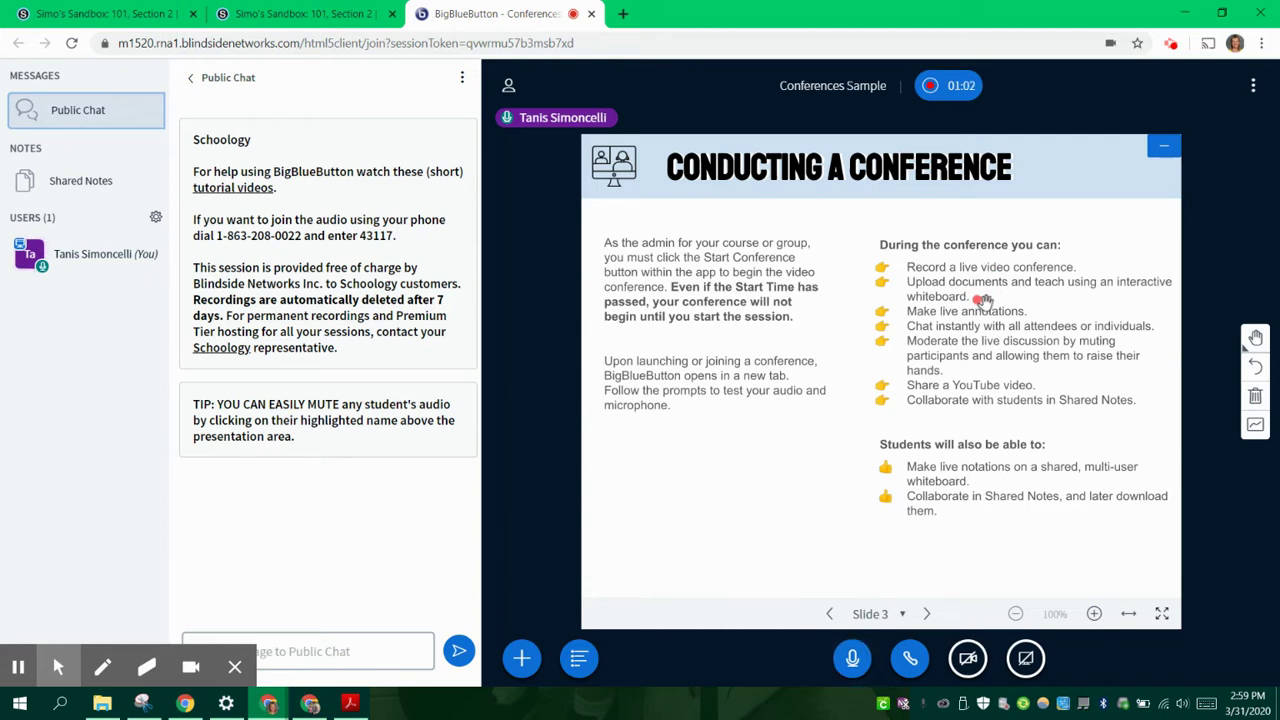
{"action": "left_click", "coordinate": [1255, 427]}
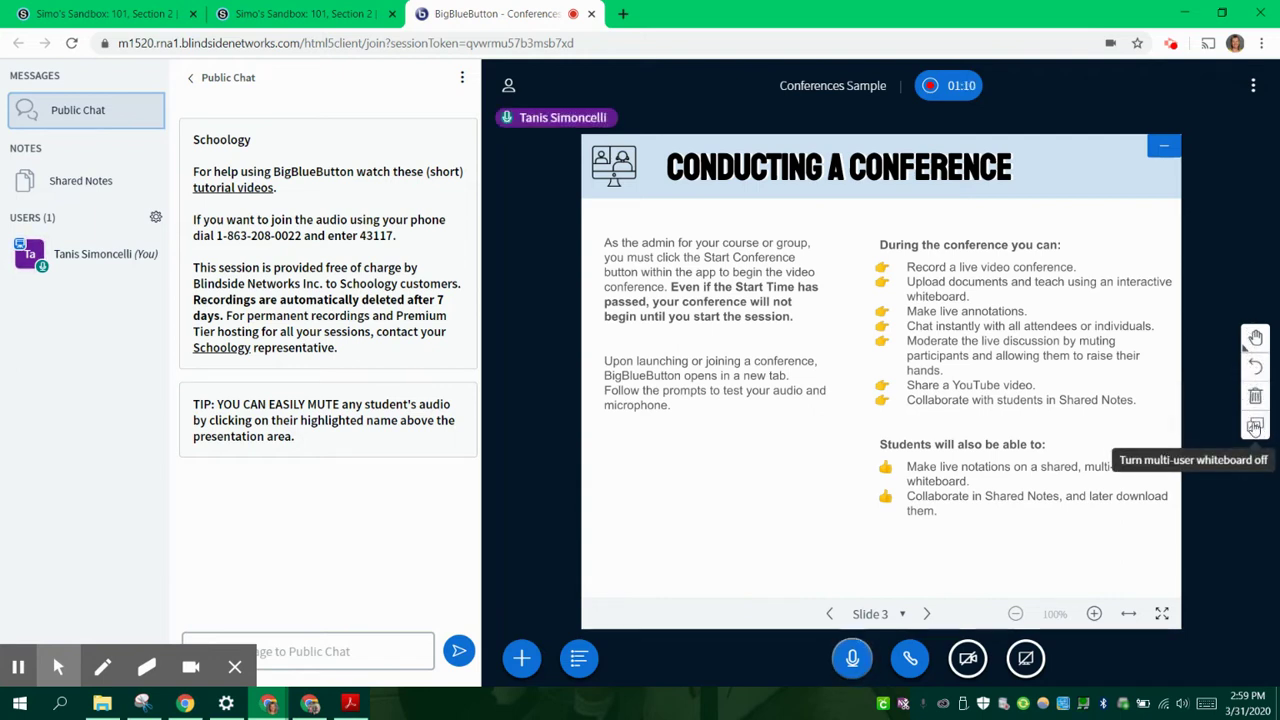
Draw a red horizontal line beneath the slide's microphone paragraph with the Line tool, and turn off the multi-user whiteboard
{"action": "left_click", "coordinate": [1252, 341]}
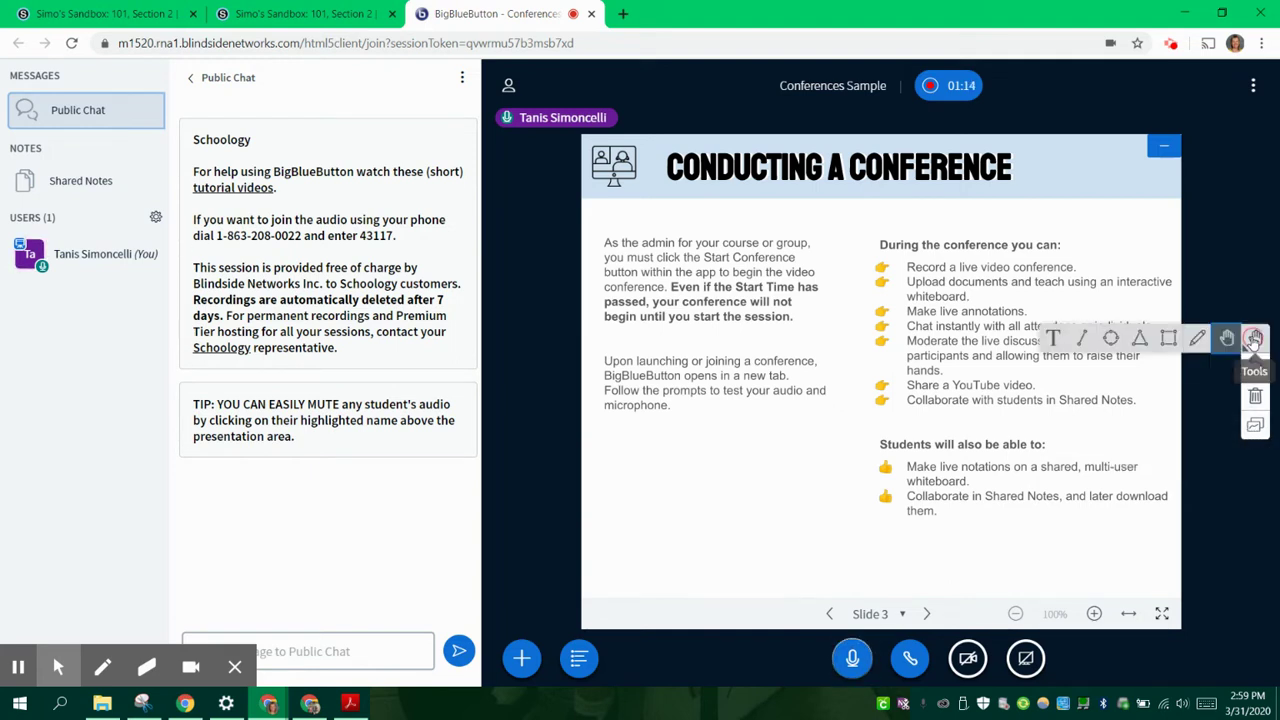
{"action": "left_click", "coordinate": [1081, 338]}
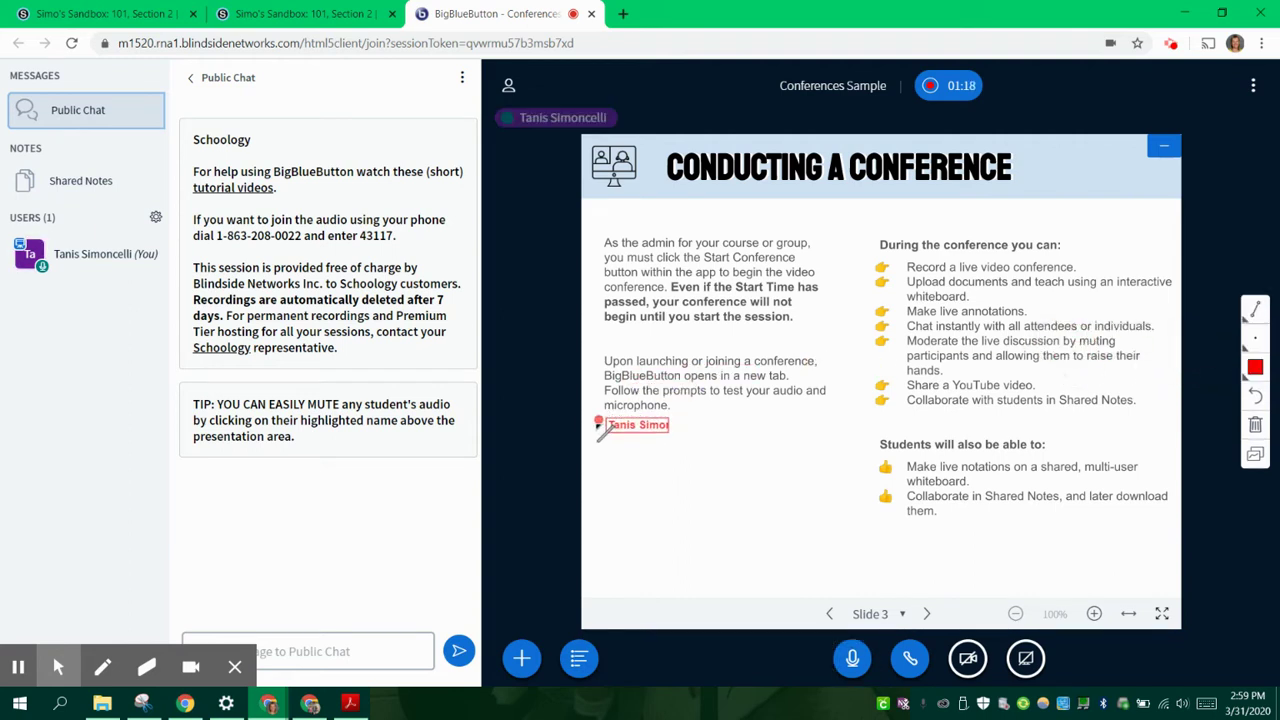
{"action": "left_click_drag", "start_coordinate": [595, 425], "coordinate": [845, 428]}
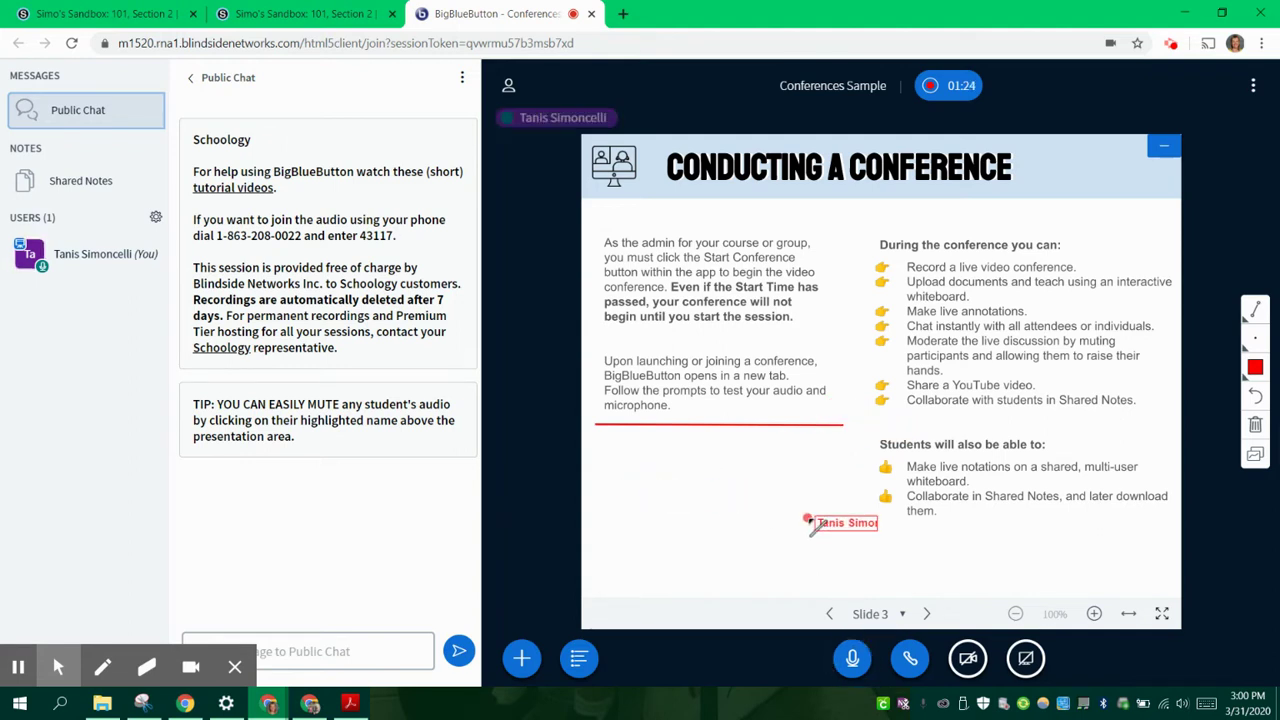
{"action": "left_click", "coordinate": [1255, 458]}
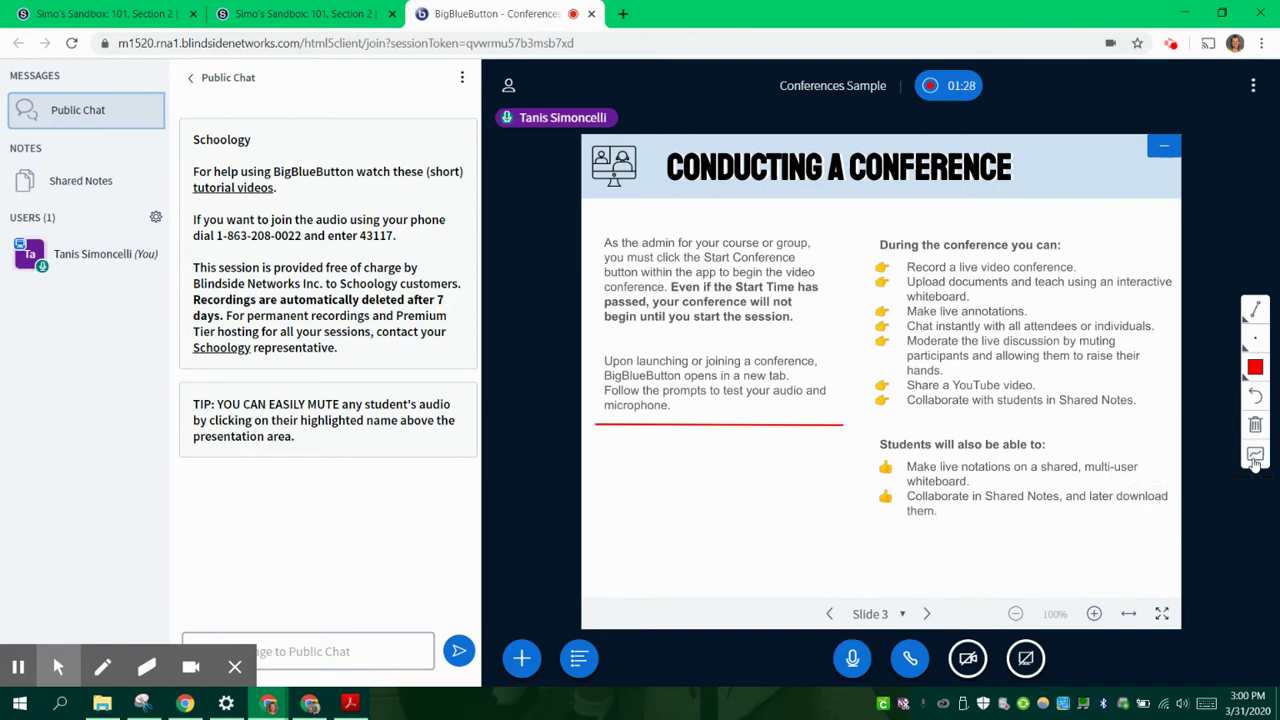
Handwrite 1+1=2 in red with the Pencil tool below the red line, and return to the Pan tool
{"action": "left_click", "coordinate": [1255, 313]}
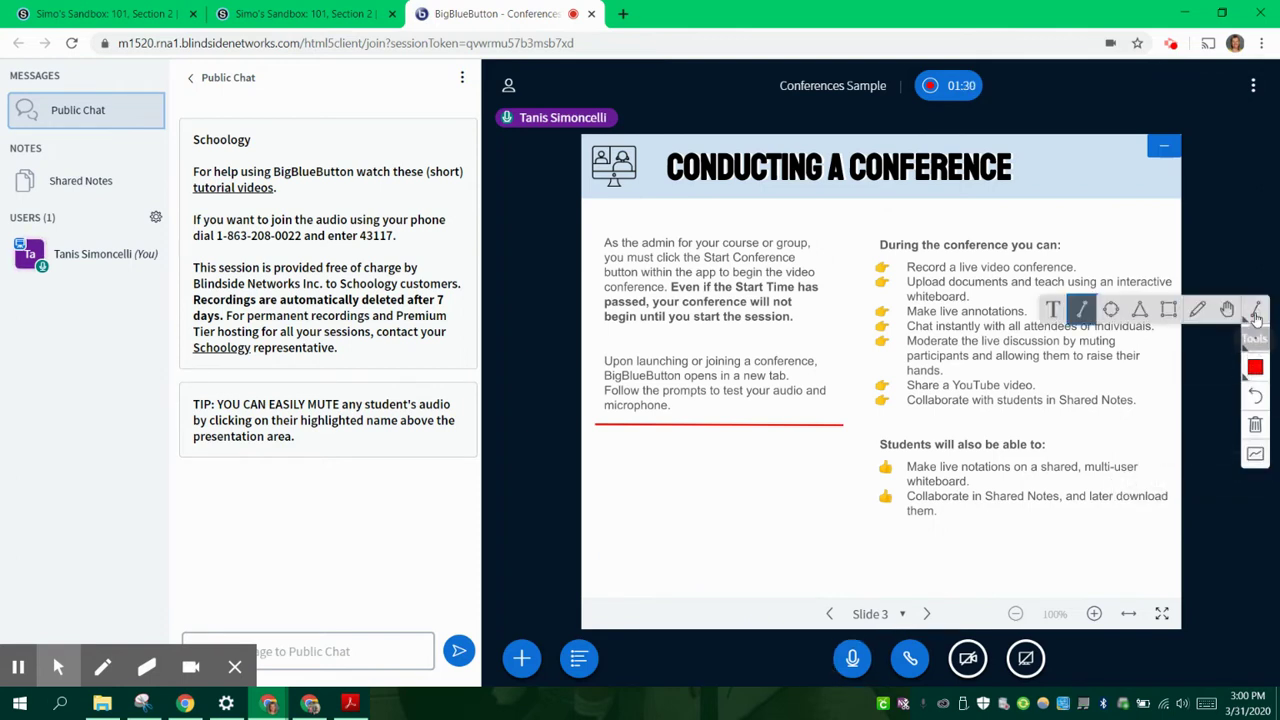
{"action": "left_click", "coordinate": [1198, 311]}
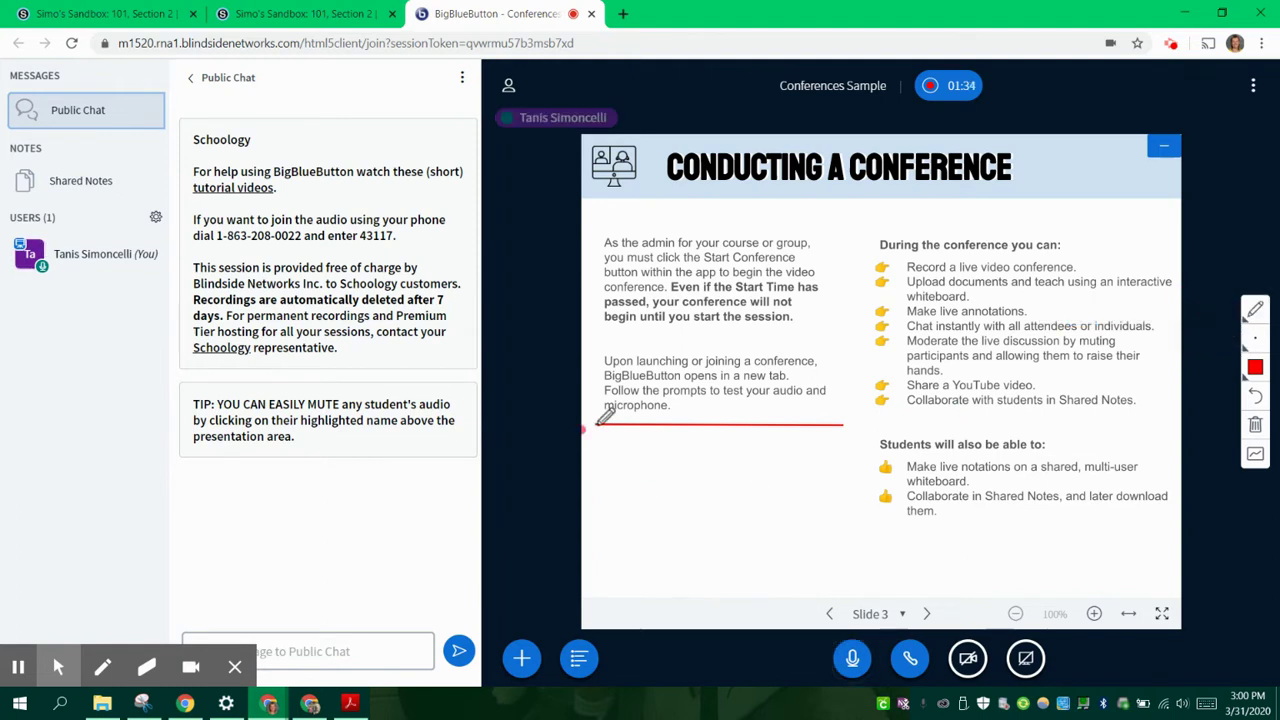
{"action": "mouse_move", "coordinate": [614, 476]}
{"action": "left_mouse_down"}
{"action": "mouse_move", "coordinate": [622, 540]}
{"action": "mouse_move", "coordinate": [643, 540]}
{"action": "left_mouse_up"}
{"action": "left_click_drag", "start_coordinate": [630, 528], "coordinate": [657, 525]}
{"action": "left_click_drag", "start_coordinate": [656, 472], "coordinate": [692, 552]}
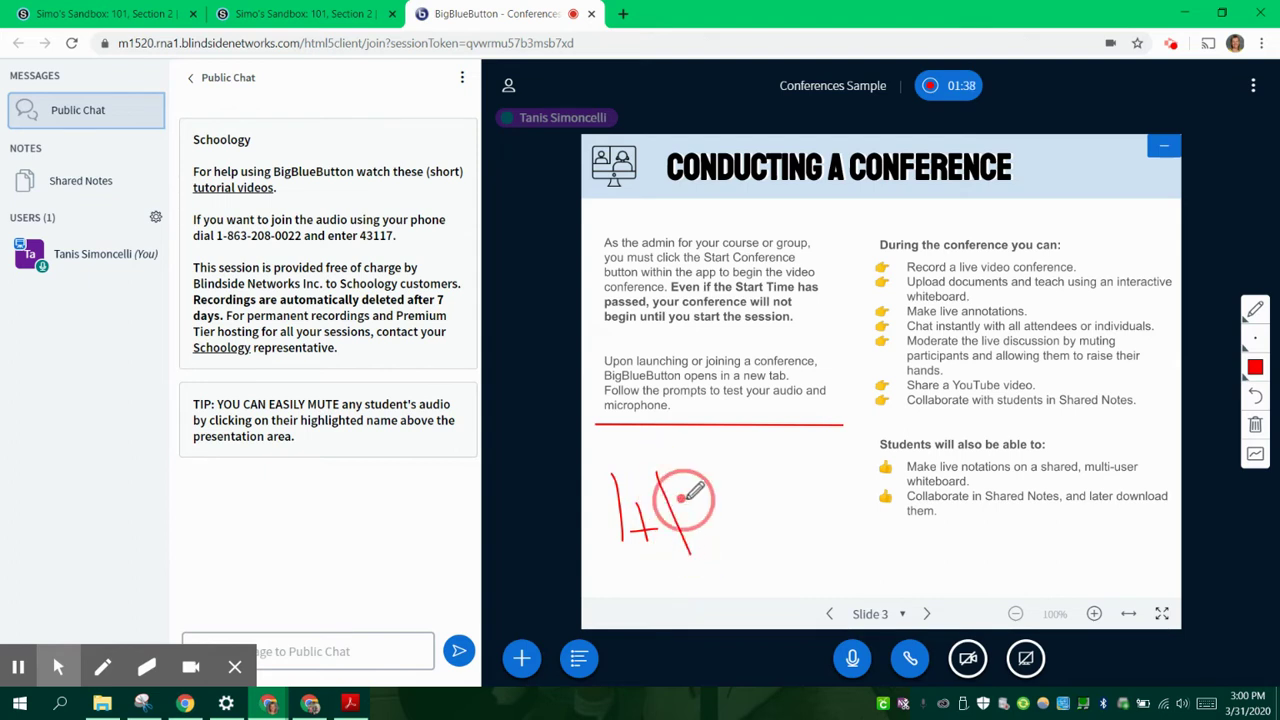
{"action": "mouse_move", "coordinate": [681, 497]}
{"action": "left_mouse_down"}
{"action": "mouse_move", "coordinate": [722, 497]}
{"action": "mouse_move", "coordinate": [745, 540]}
{"action": "mouse_move", "coordinate": [815, 527]}
{"action": "left_mouse_up"}
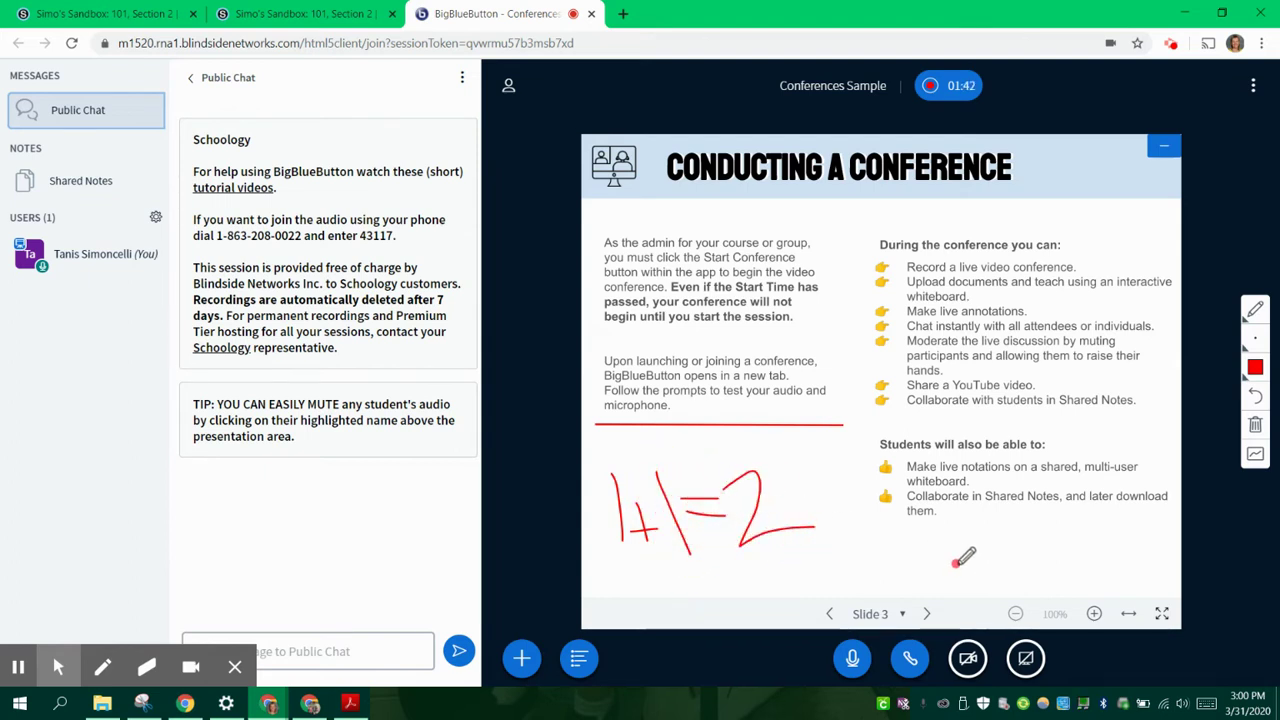
{"action": "left_click", "coordinate": [1255, 310]}
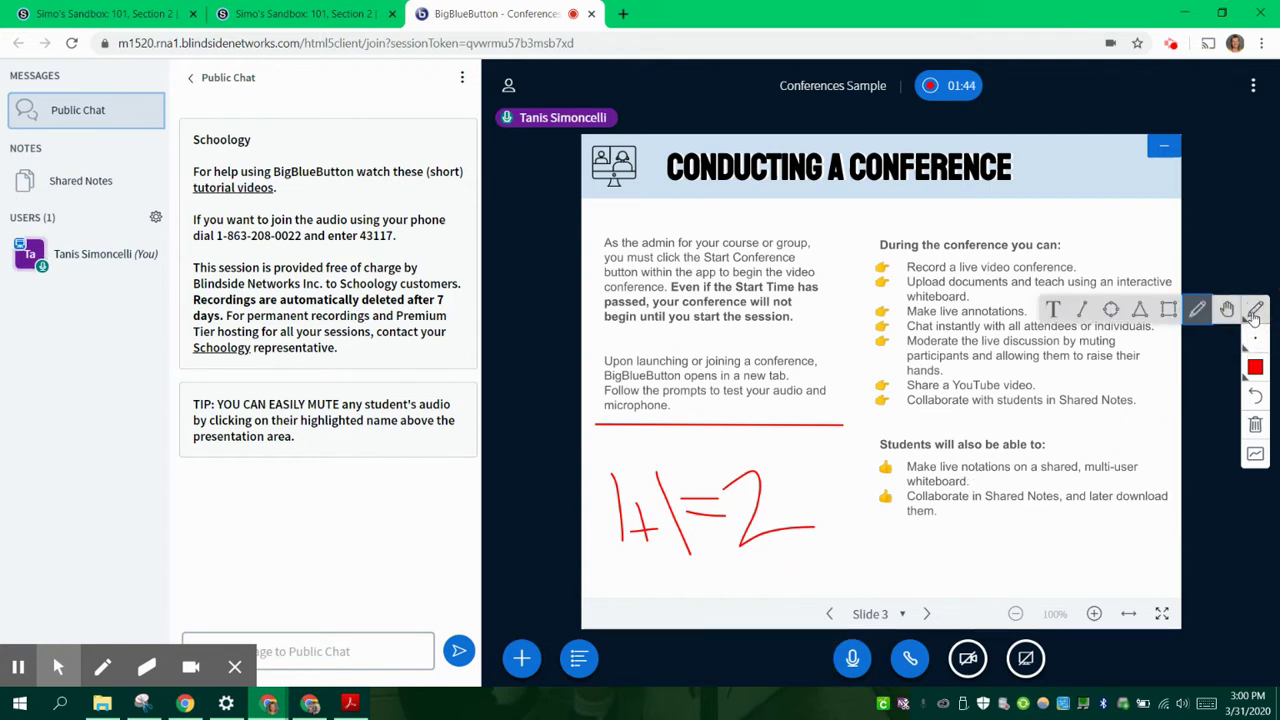
{"action": "left_click", "coordinate": [1227, 310]}
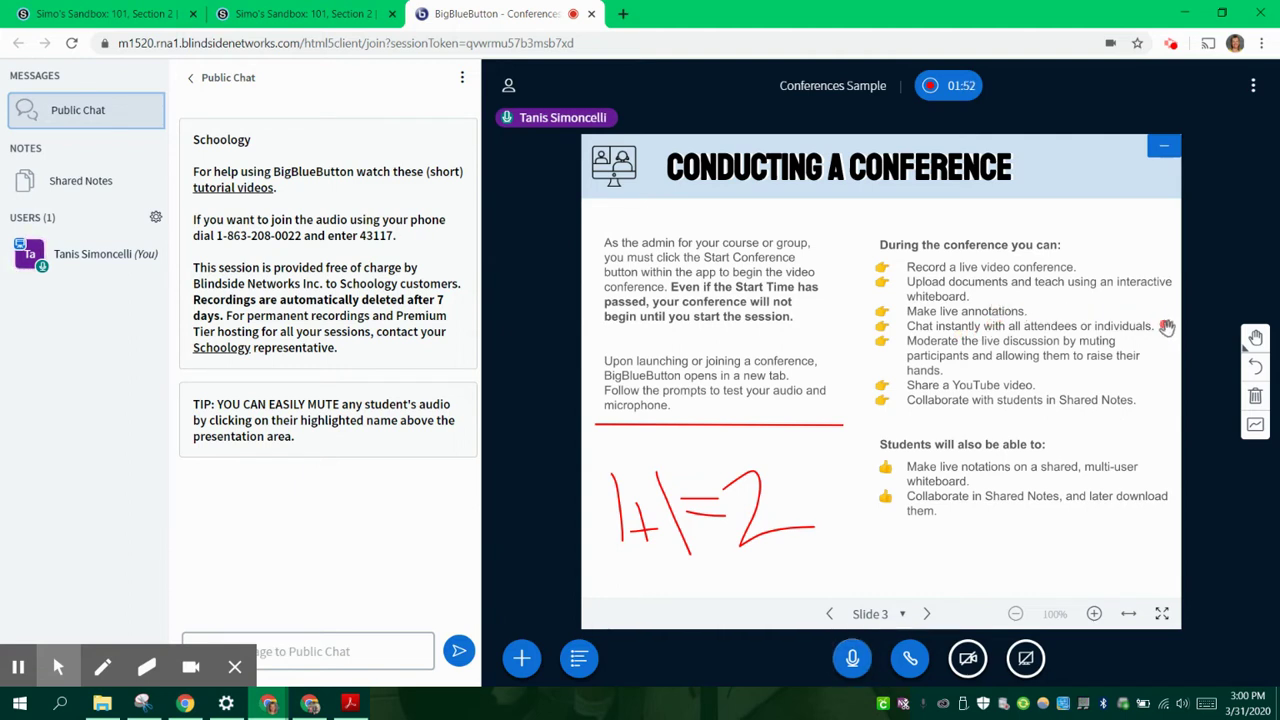
Send the message "Welcome to the Chat" in the public chat
{"action": "left_click", "coordinate": [193, 82]}
{"action": "left_click", "coordinate": [88, 118]}
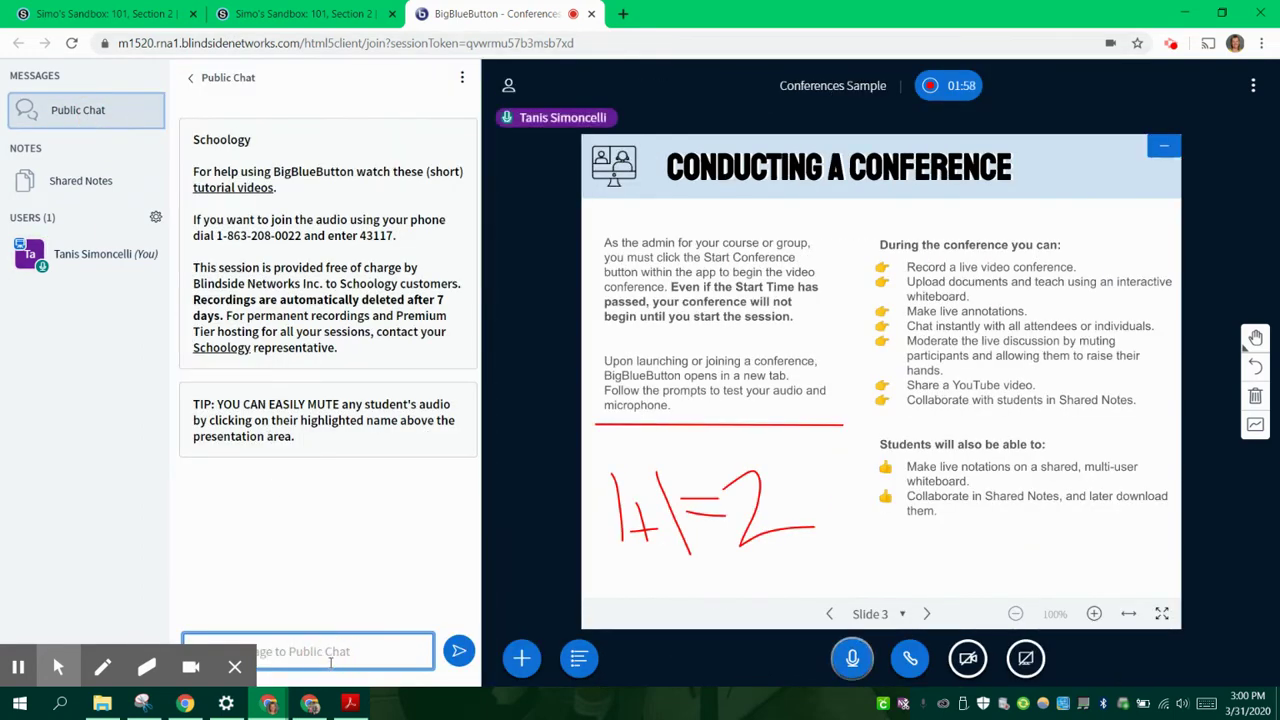
{"action": "type", "text": "H"}
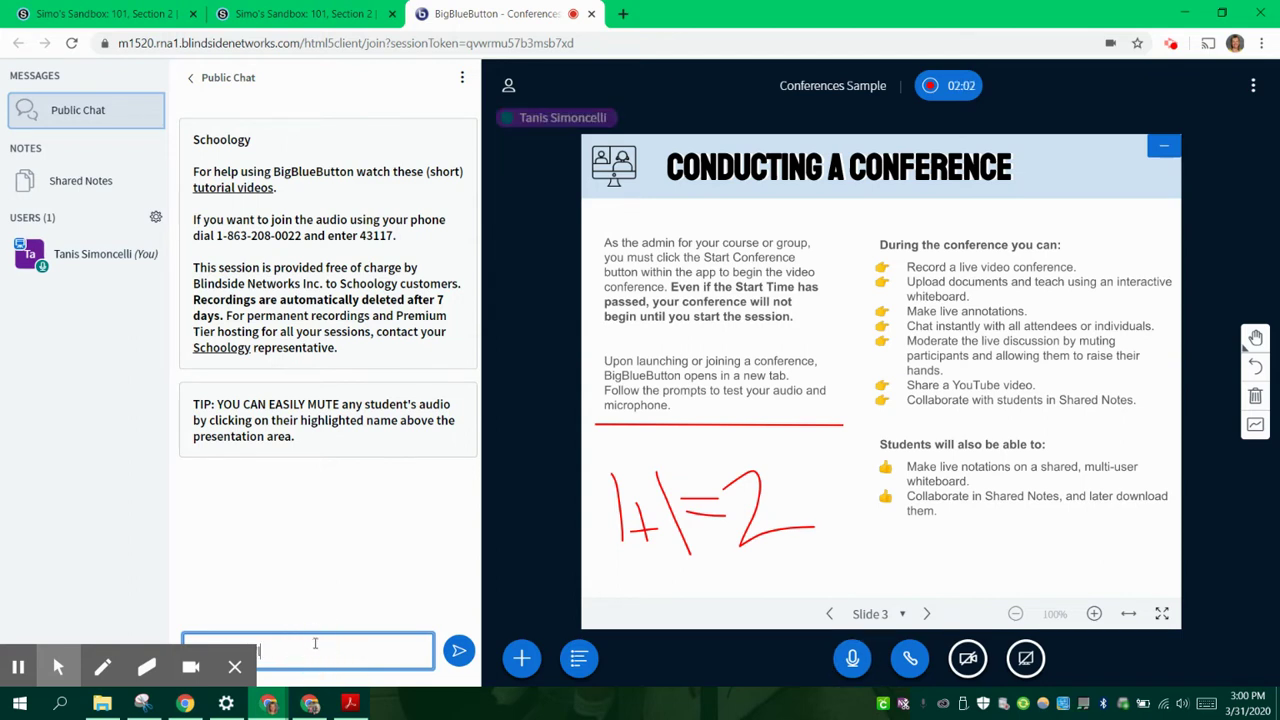
{"action": "key", "text": "BackSpace"}
{"action": "type", "text": "Helcome to the Chat"}
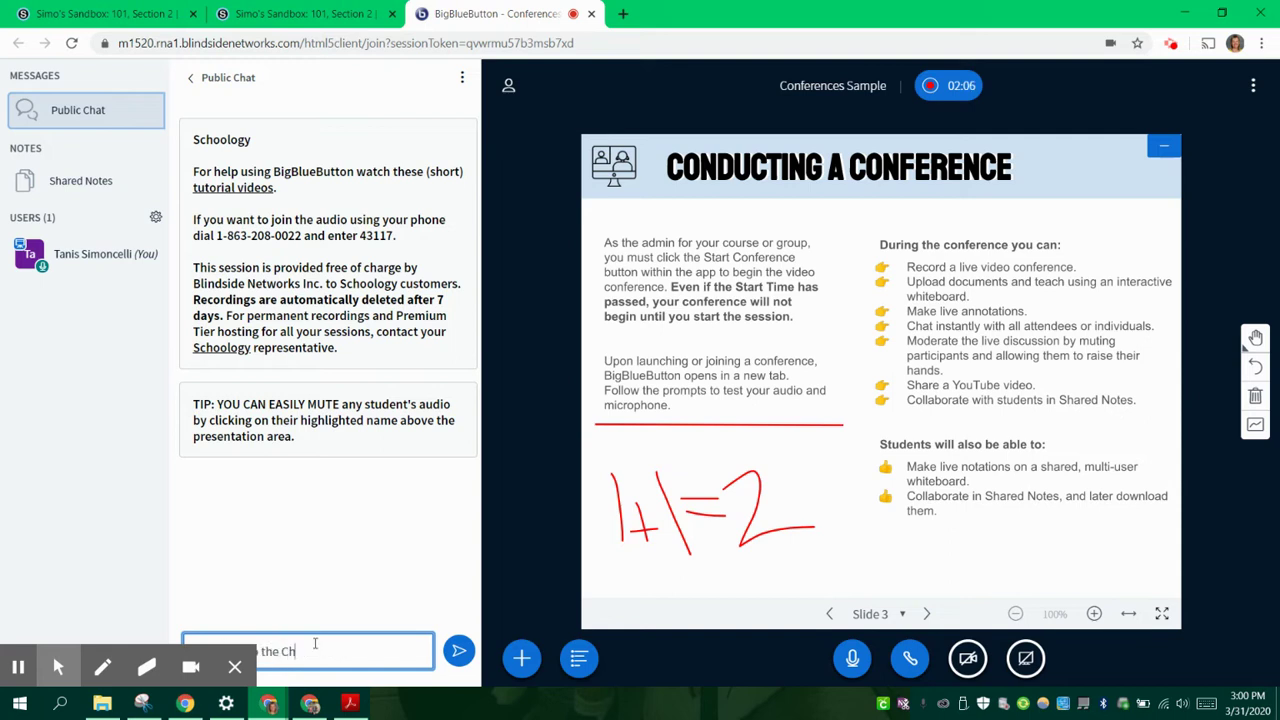
{"action": "key", "text": "Return"}
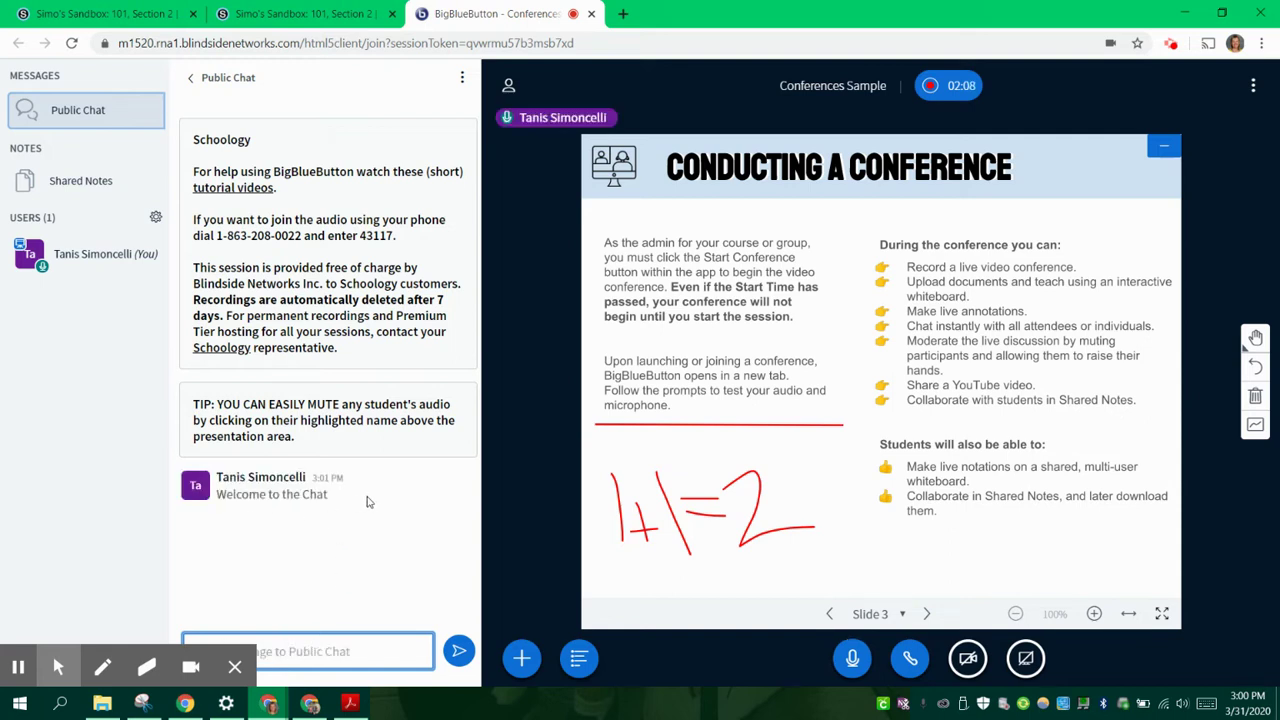
Open the user management options and examine the choices for muting, locking viewers and breakout rooms
{"action": "left_click", "coordinate": [155, 217]}
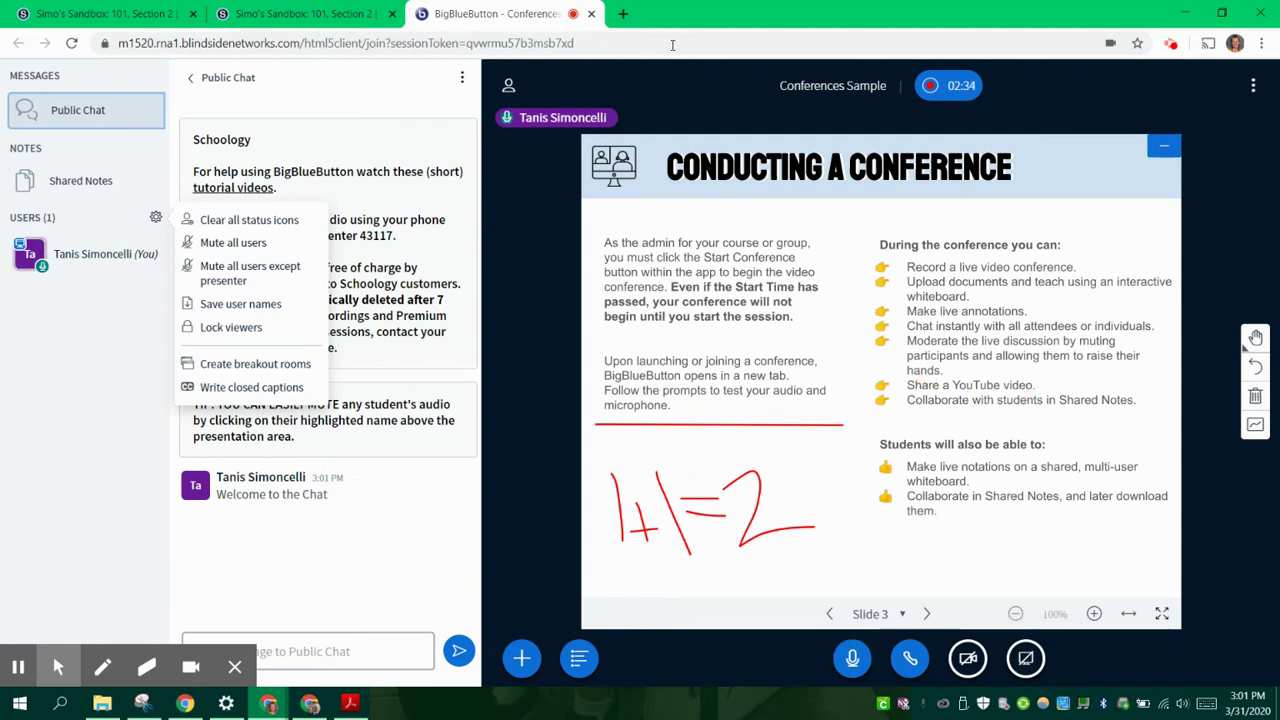
Switch to YouTube in a new browser tab and pause the Mac Pro review video on The Verge channel
{"action": "left_click", "coordinate": [622, 13]}
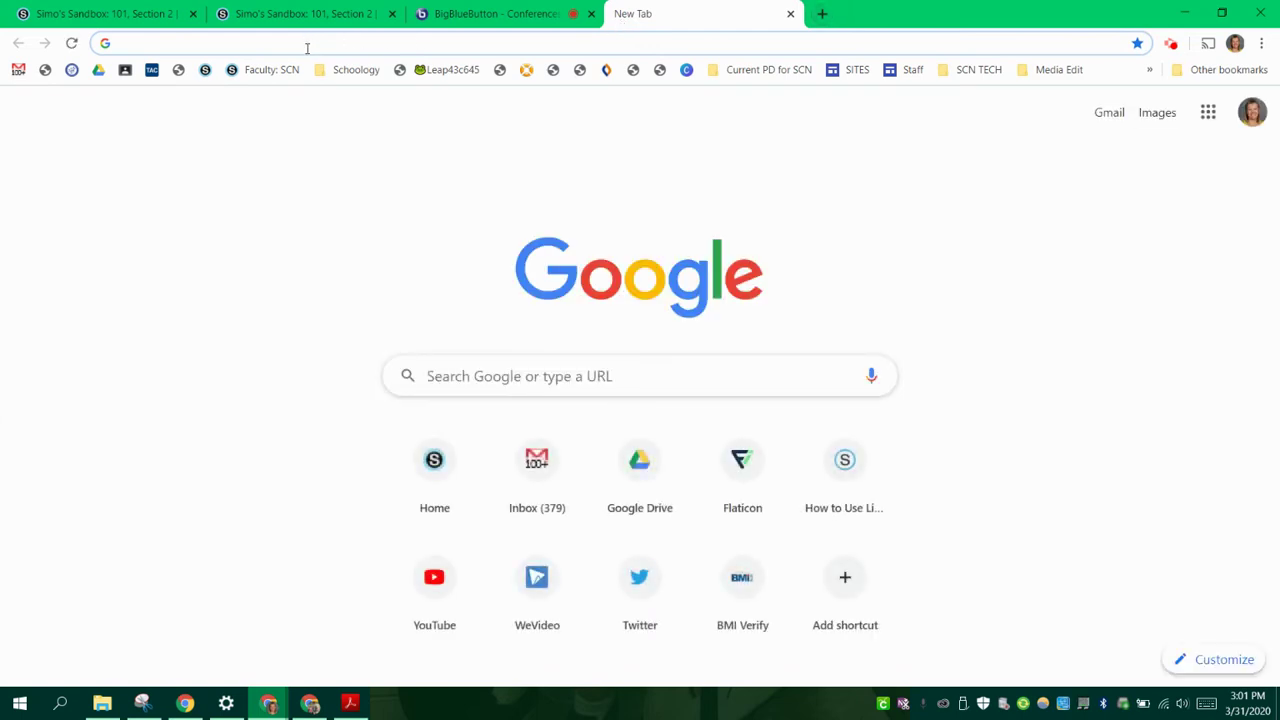
{"action": "left_click", "coordinate": [428, 570]}
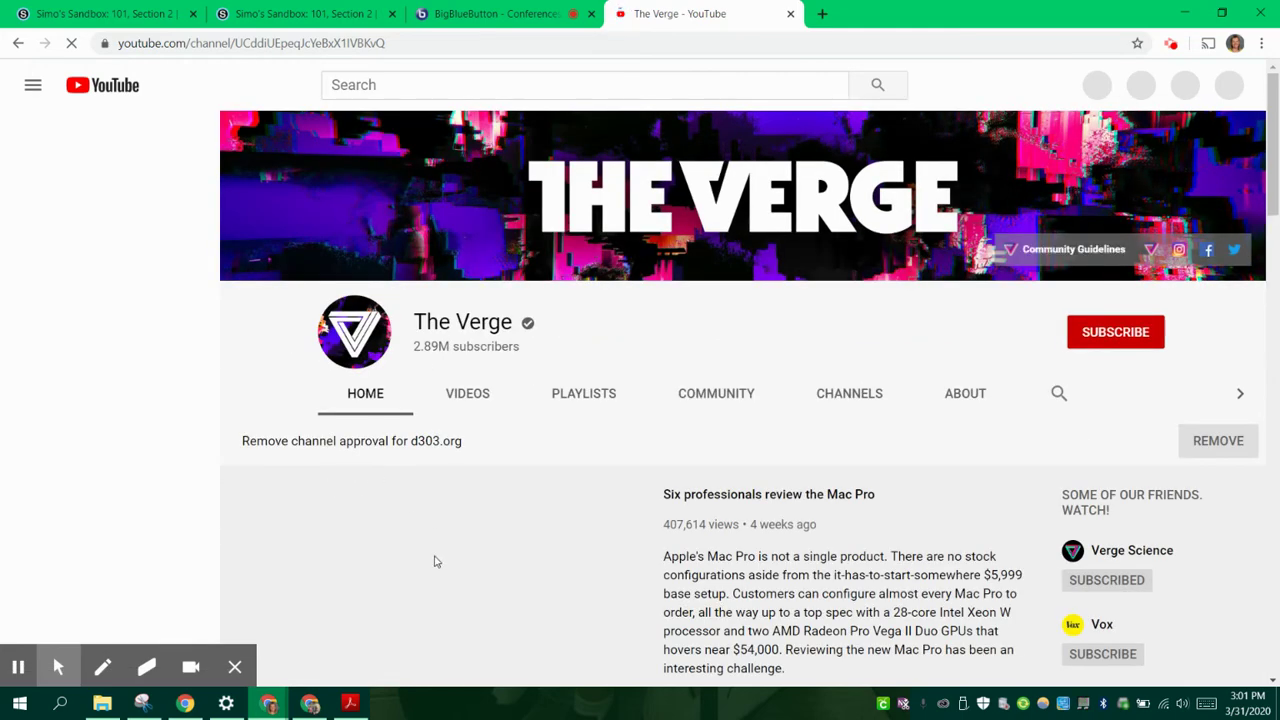
{"action": "scroll", "coordinate": [425, 559], "scroll_direction": "down", "scroll_amount": 1}
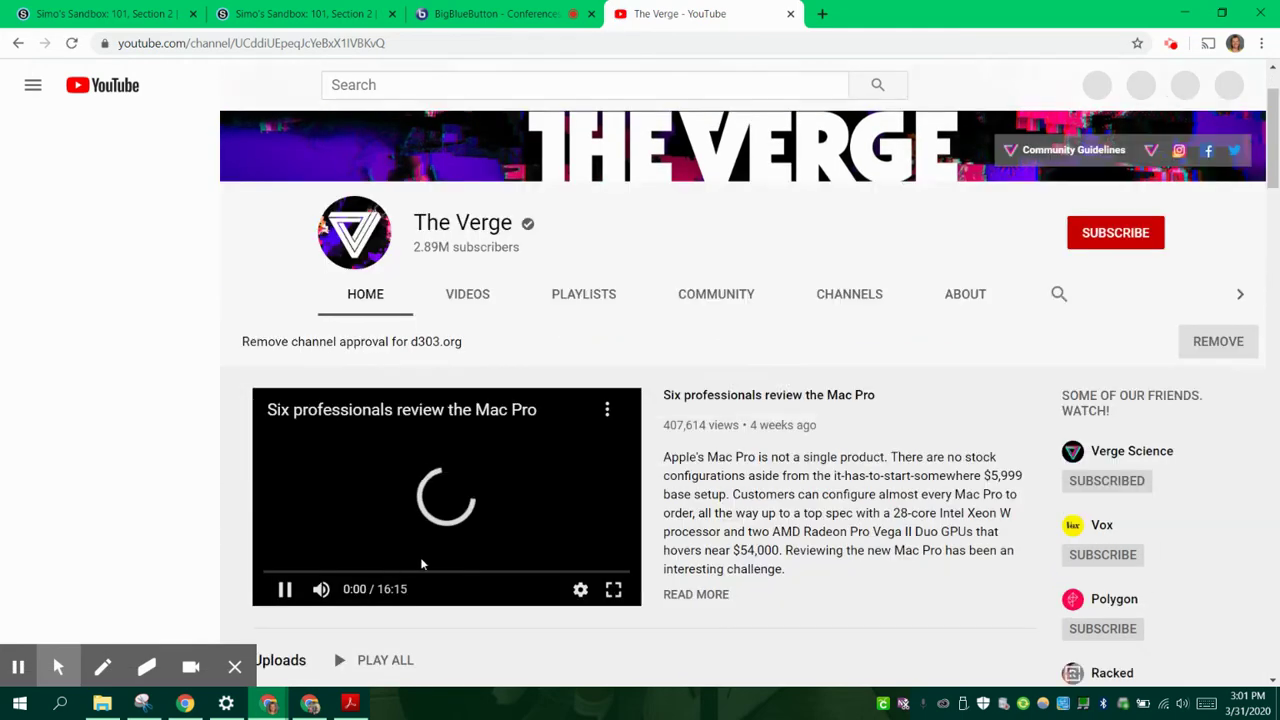
{"action": "left_click", "coordinate": [287, 589]}
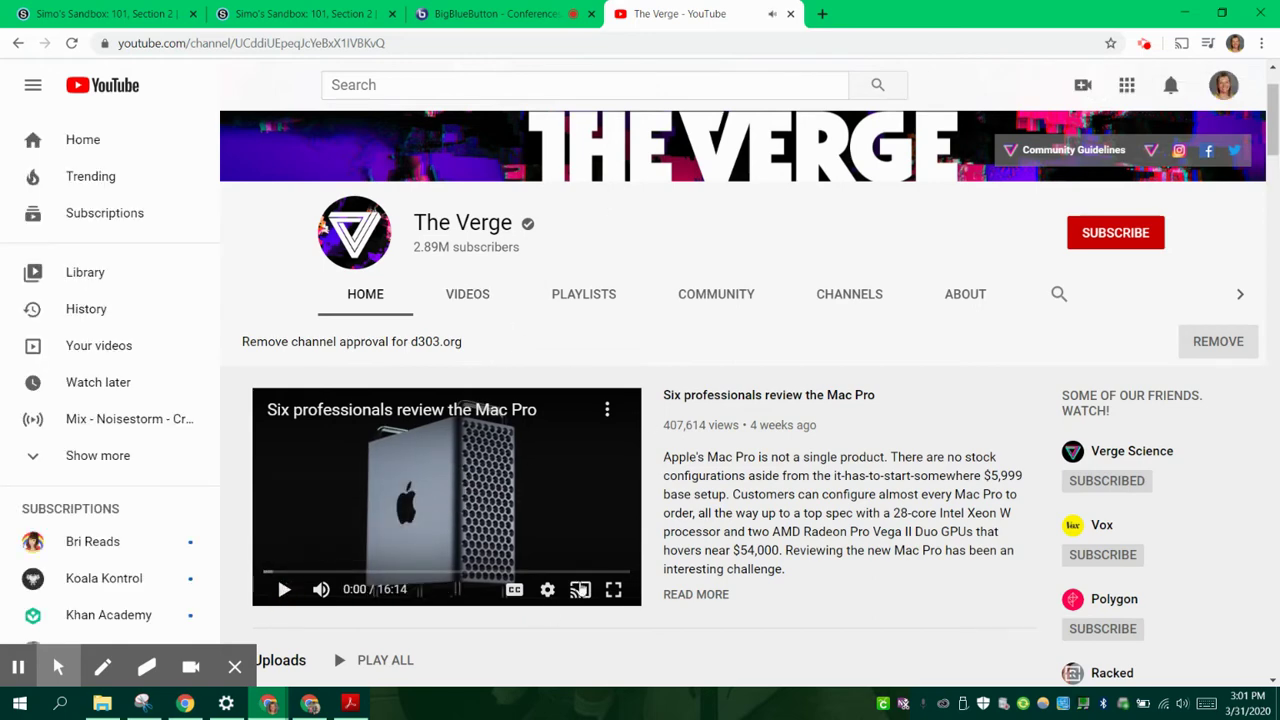
Open the "Six professionals review the Mac Pro" video on its own page, close the channel page, and pause playback
{"action": "left_click", "coordinate": [455, 410]}
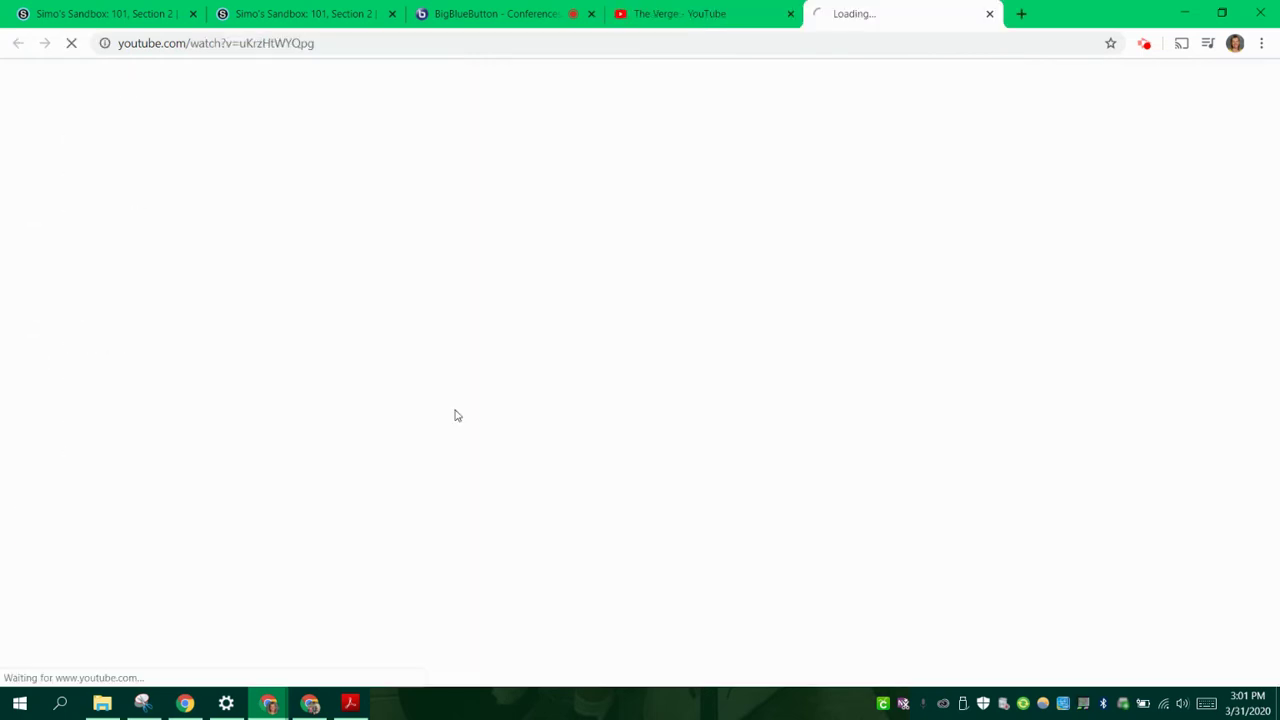
{"action": "left_click", "coordinate": [791, 16]}
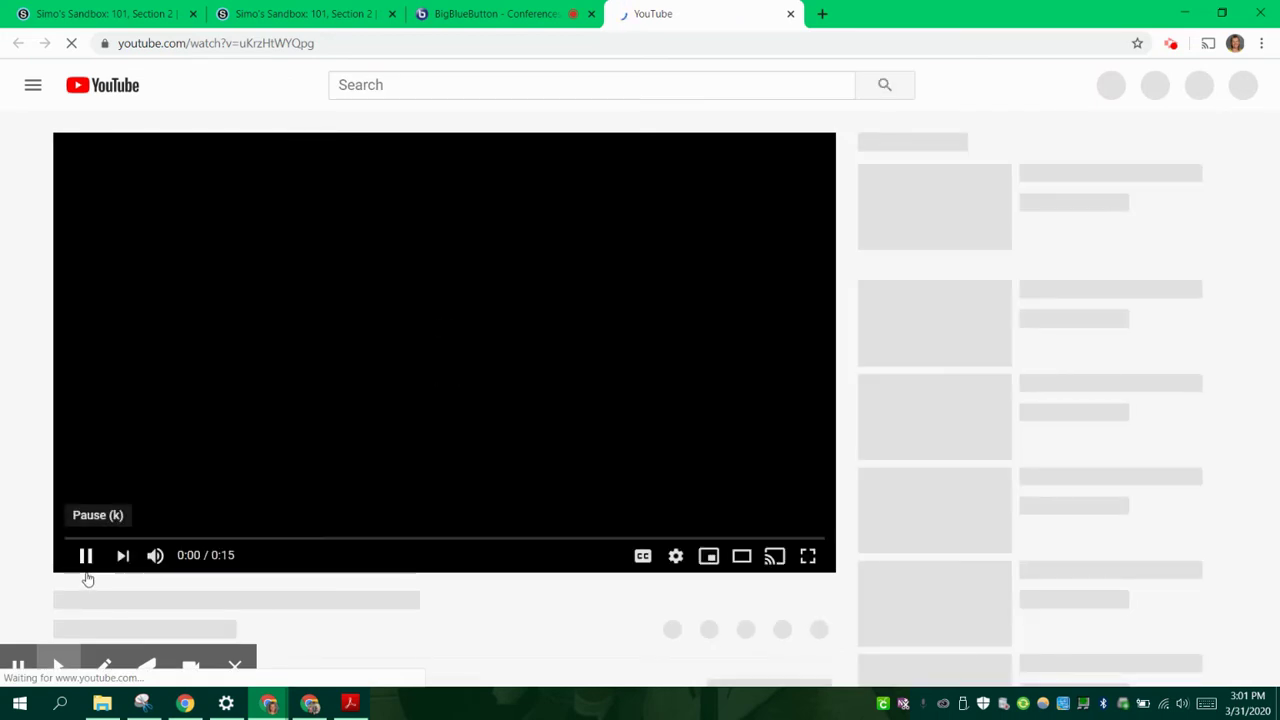
{"action": "left_click", "coordinate": [86, 572]}
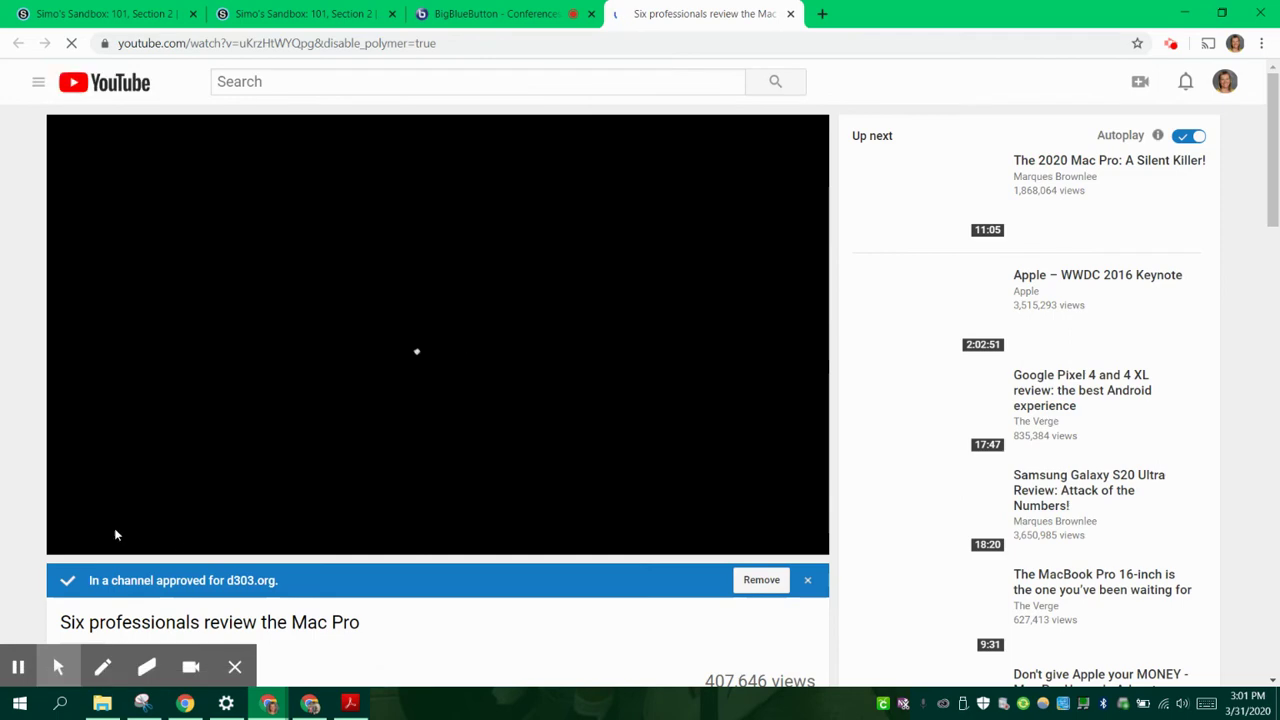
{"action": "left_click", "coordinate": [79, 538]}
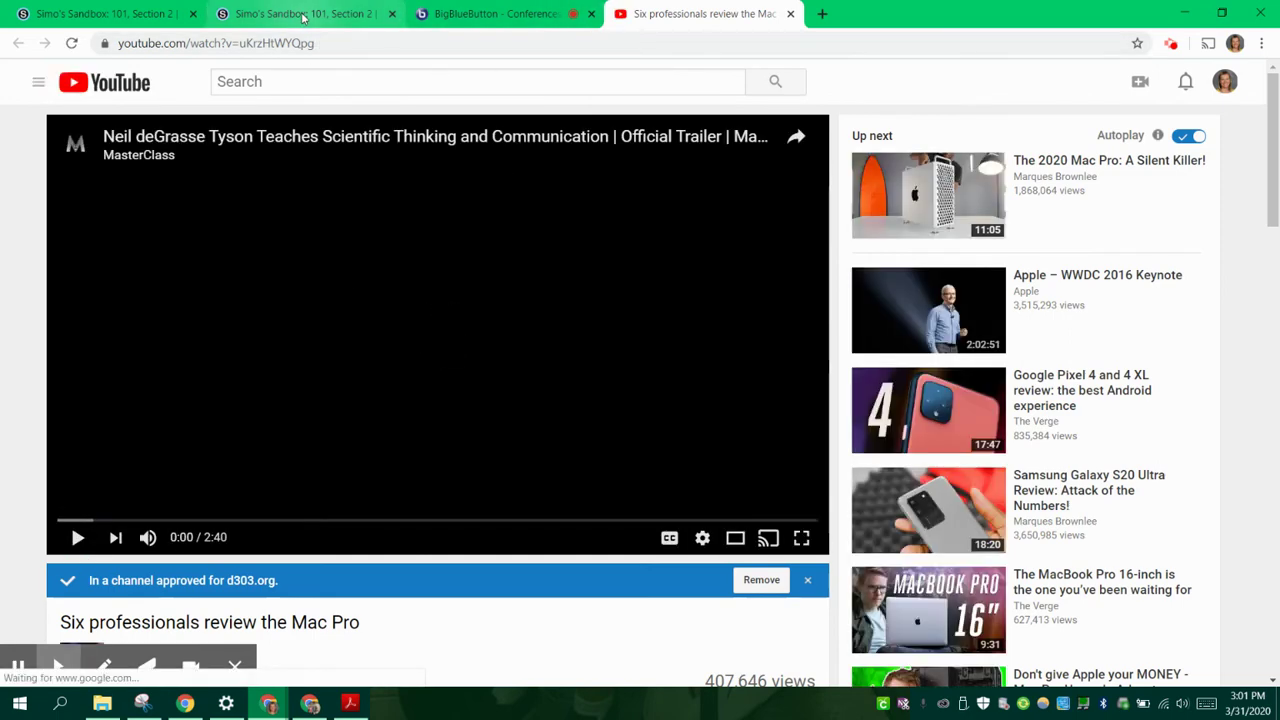
Return to the BigBlueButton conference and share only the Chrome tab with the Mac Pro review YouTube video
{"action": "left_click", "coordinate": [432, 16]}
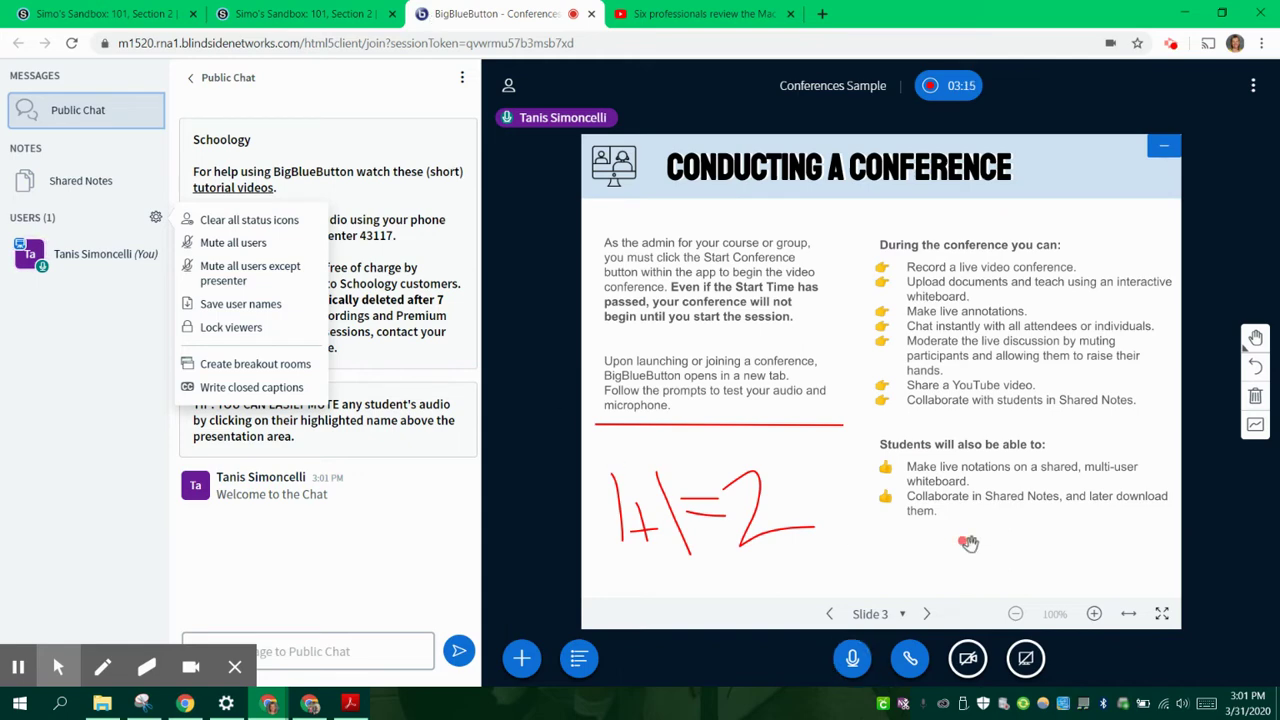
{"action": "left_click", "coordinate": [1028, 660]}
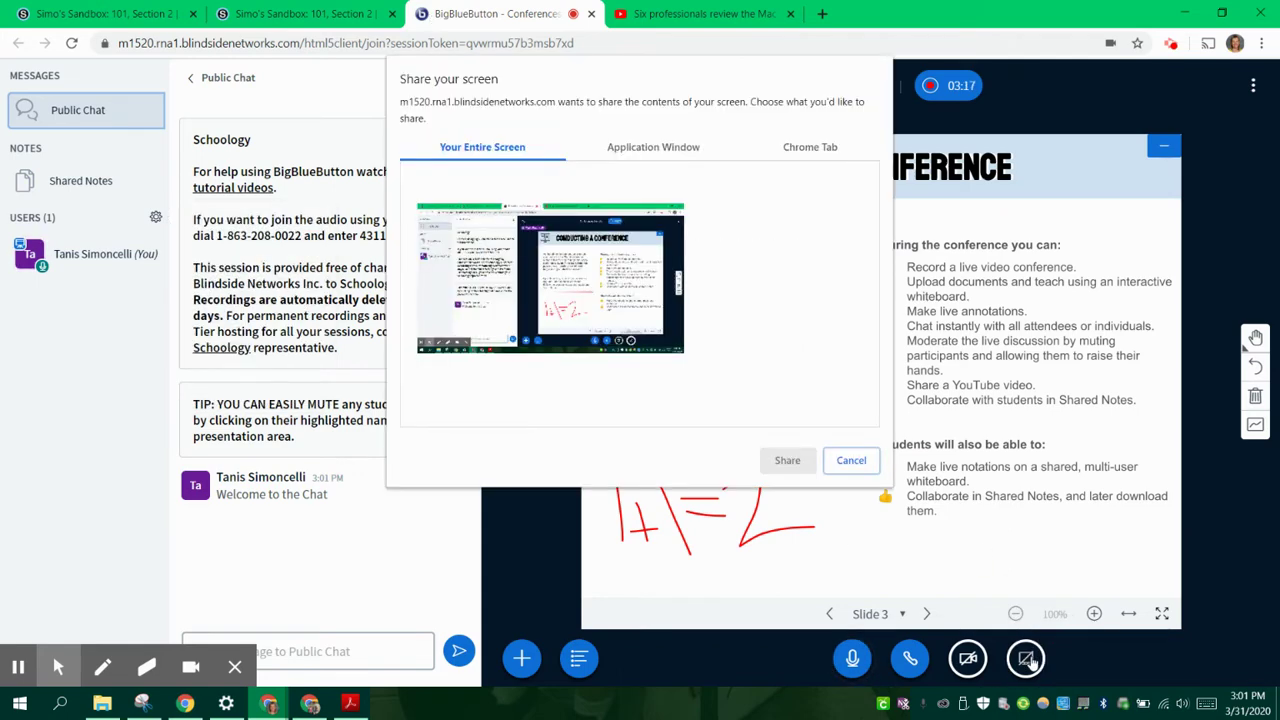
{"action": "left_click", "coordinate": [620, 312]}
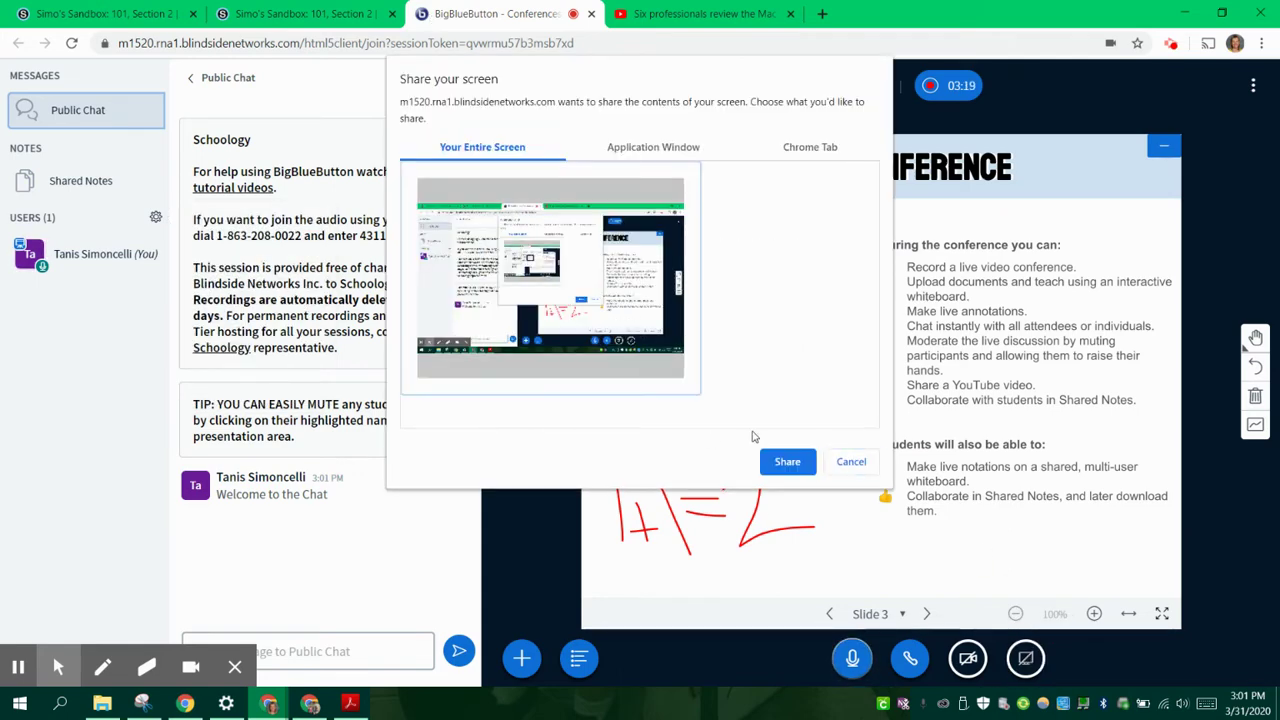
{"action": "left_click", "coordinate": [822, 150]}
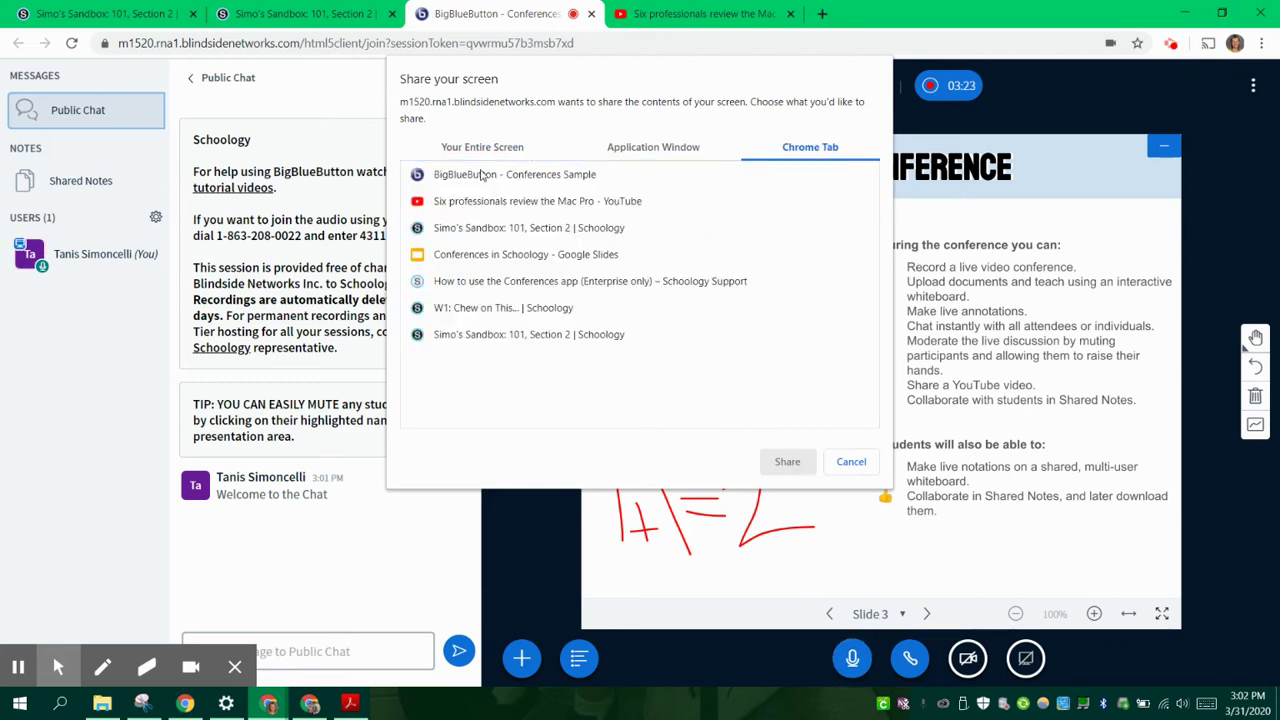
{"action": "left_click", "coordinate": [470, 202]}
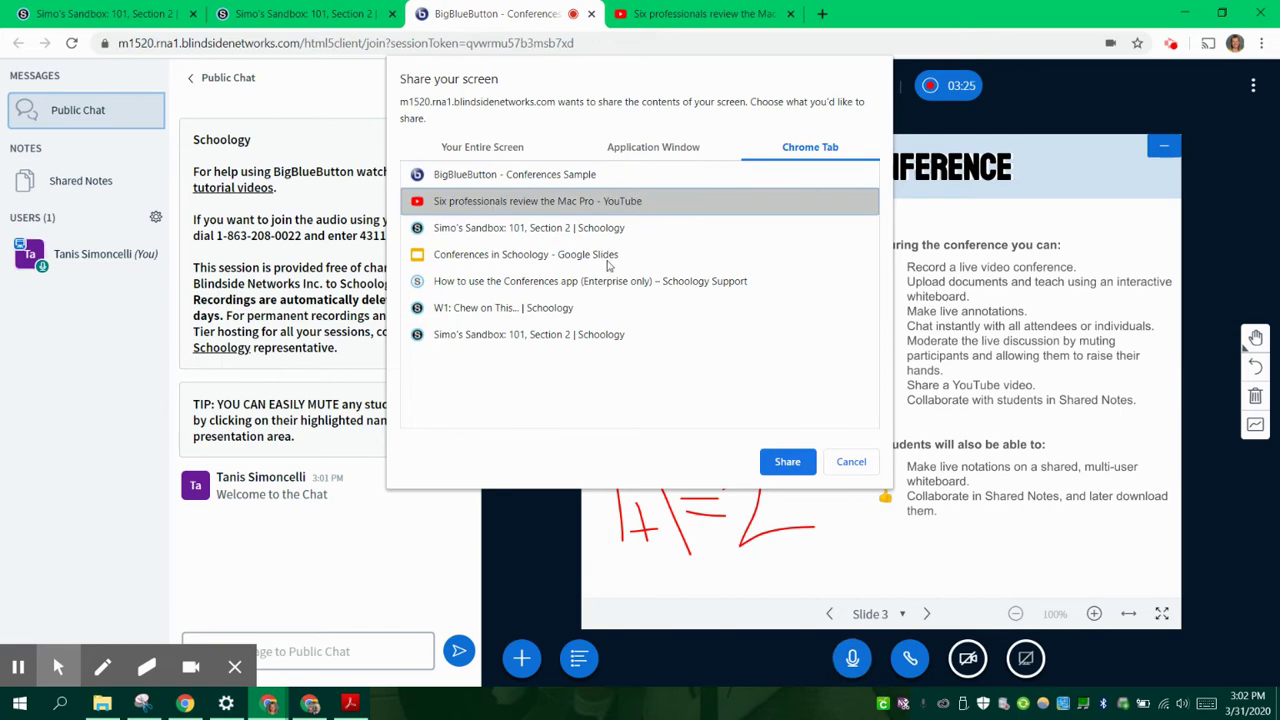
{"action": "left_click", "coordinate": [774, 463]}
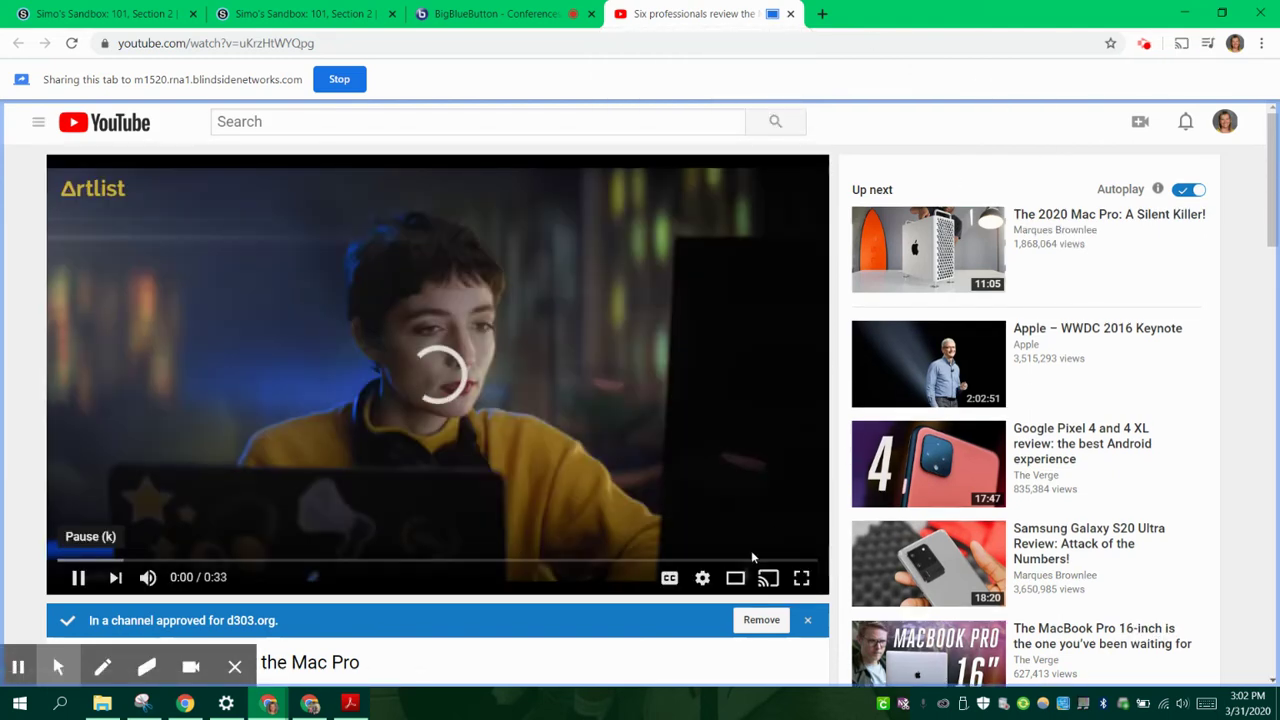
Show the shared YouTube video in full screen, skip the ad, and pause the Mac Pro review
{"action": "left_click", "coordinate": [801, 578]}
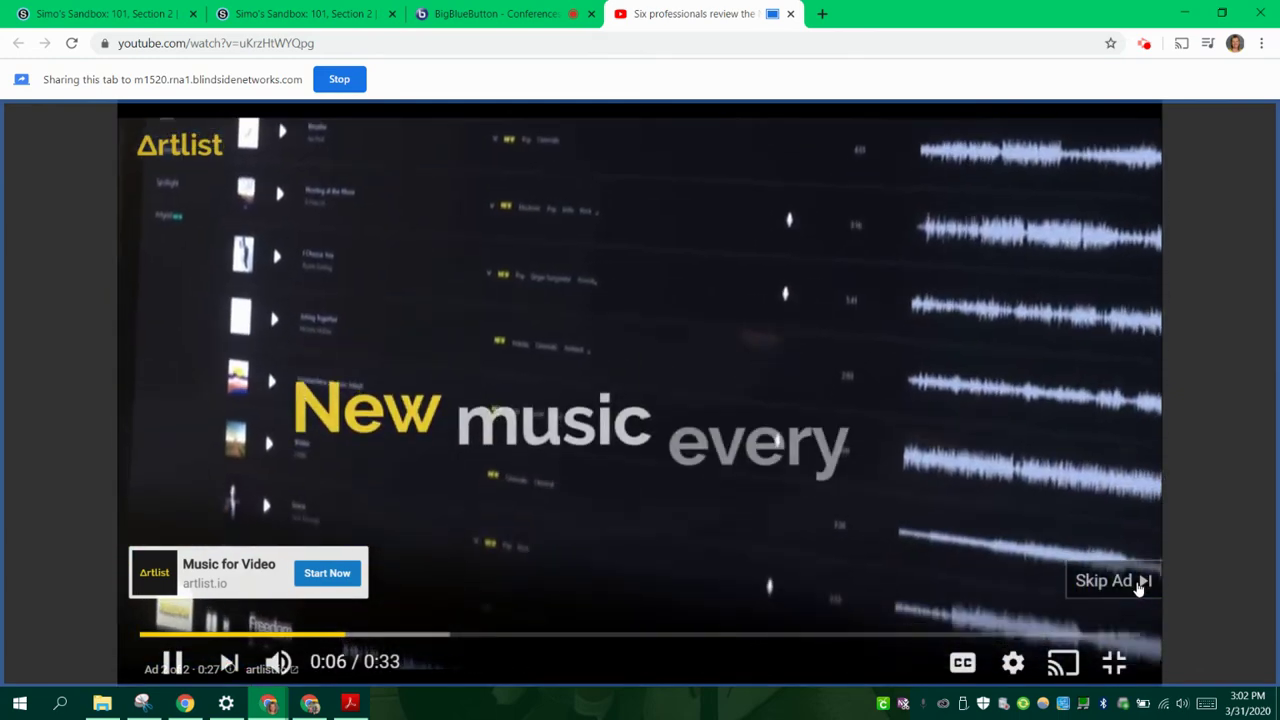
{"action": "left_click", "coordinate": [1137, 580]}
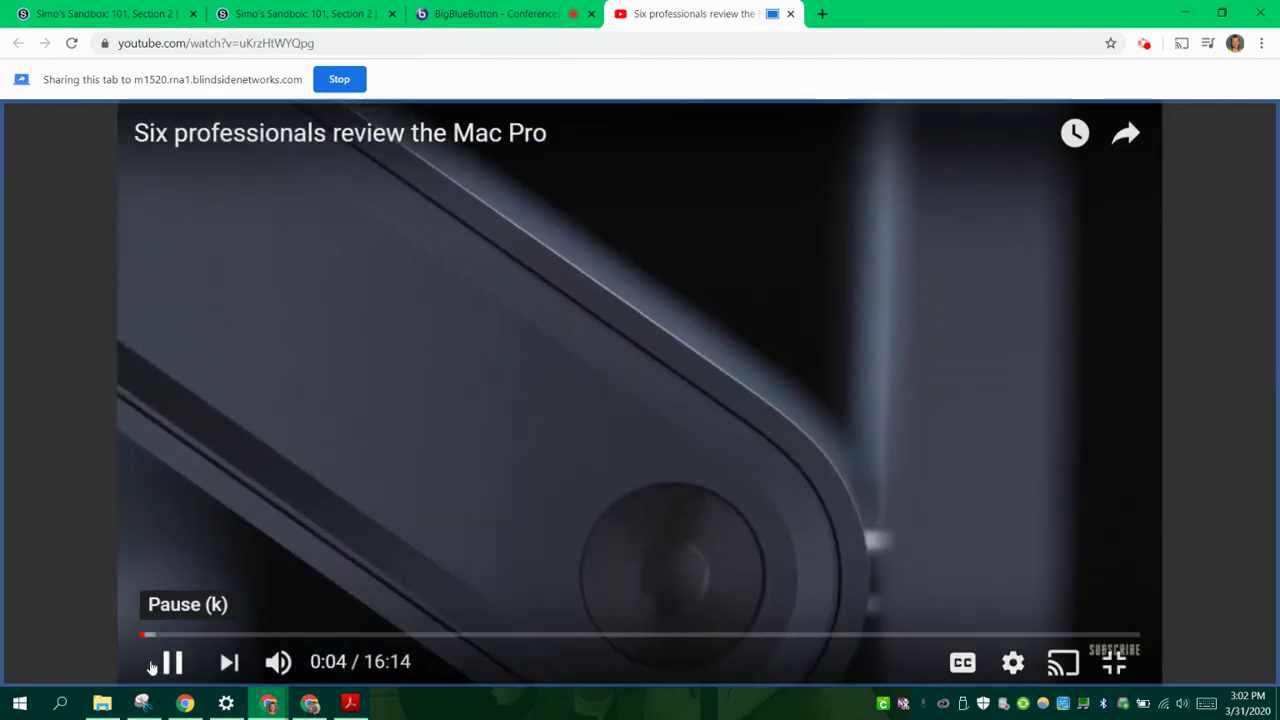
{"action": "left_click", "coordinate": [153, 666]}
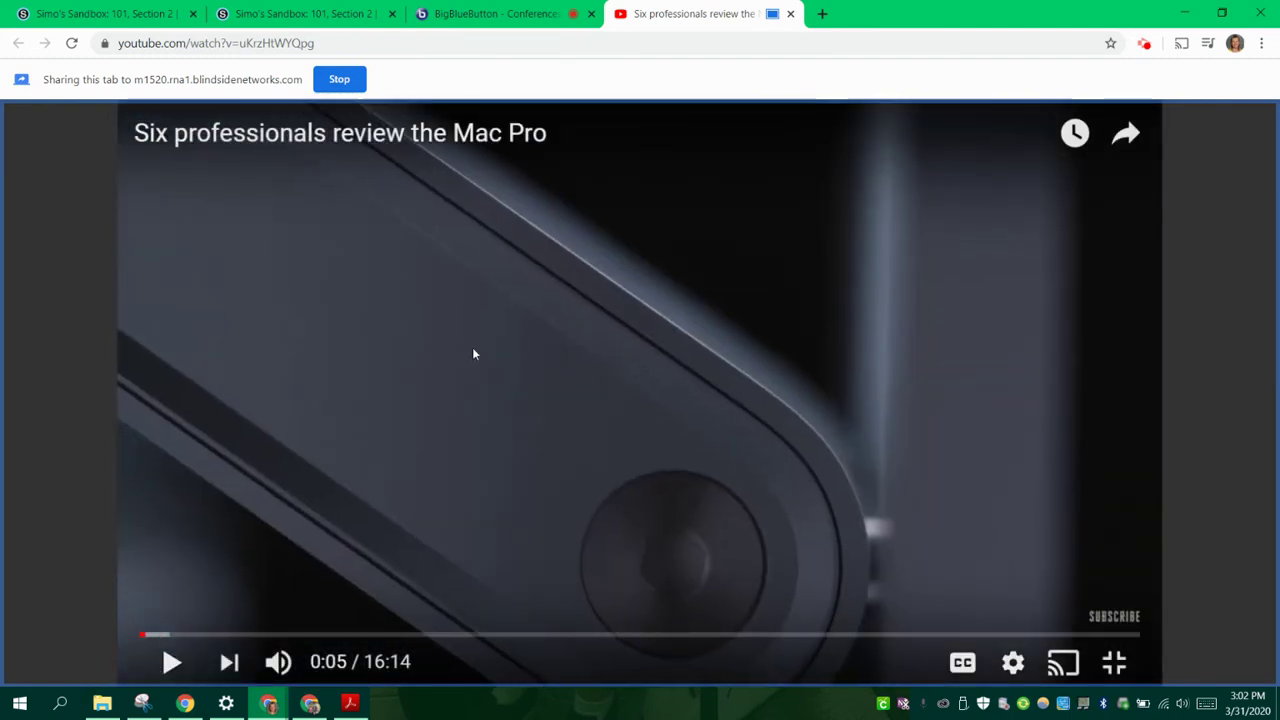
Stop sharing the YouTube tab and return to the BigBlueButton conference
{"action": "left_click", "coordinate": [337, 79]}
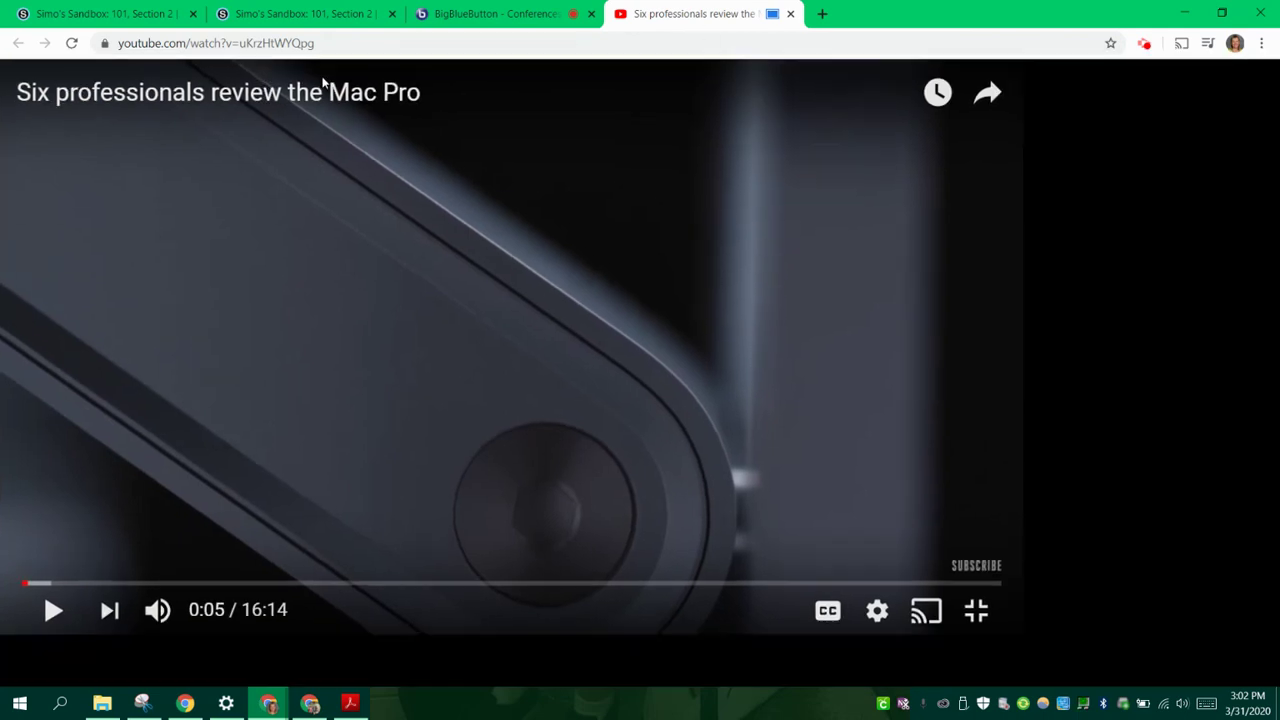
{"action": "left_click", "coordinate": [548, 16]}
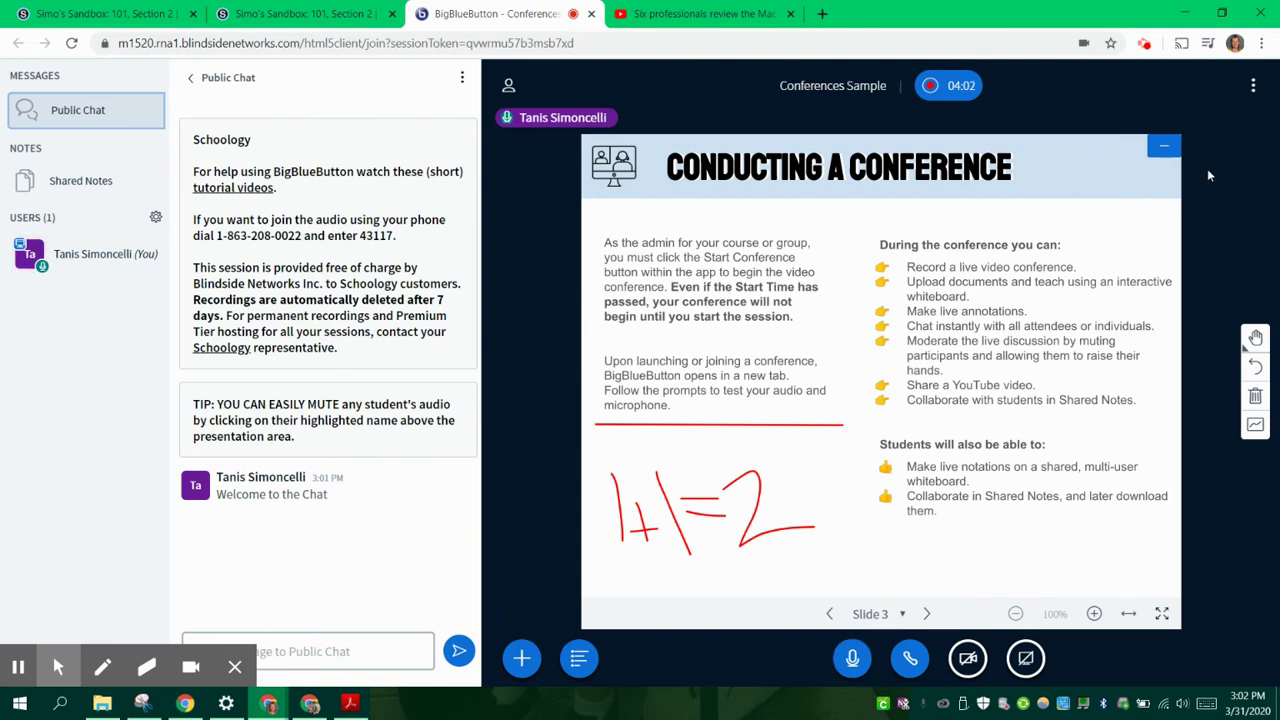
Check the quick poll option for the current slide, and open the polling options for starting a poll
{"action": "left_click", "coordinate": [582, 663]}
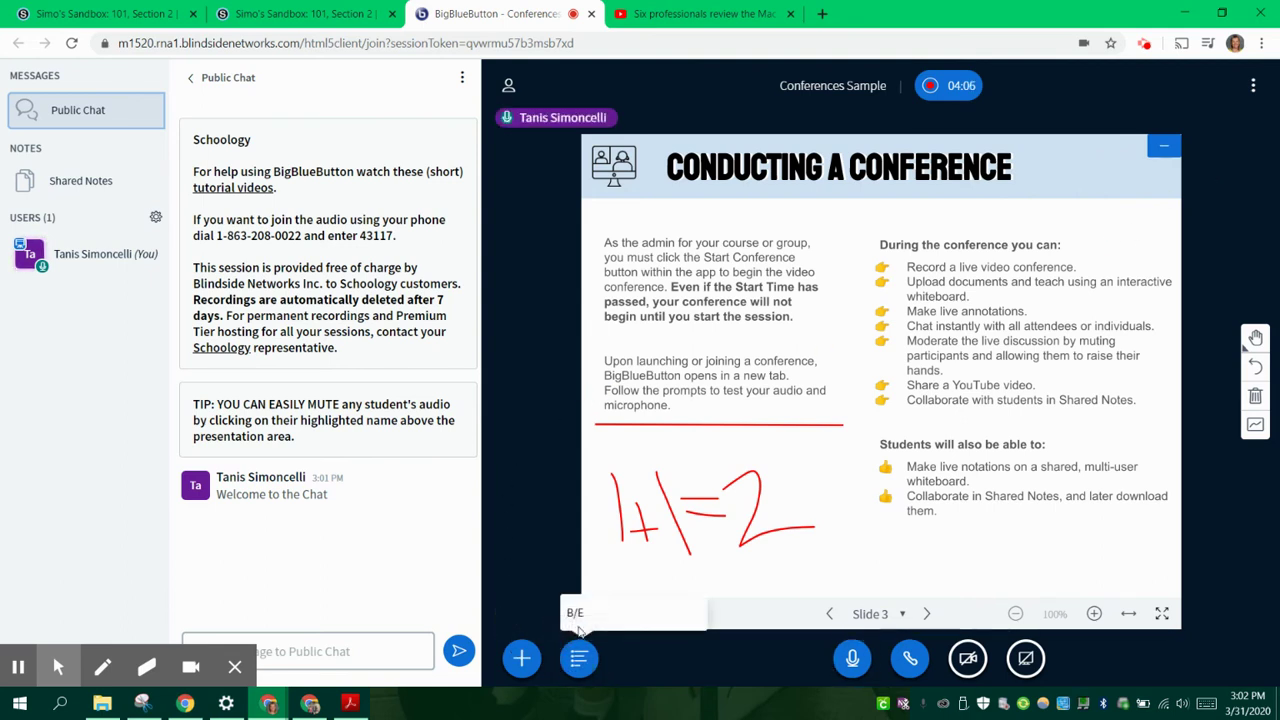
{"action": "left_click", "coordinate": [521, 657]}
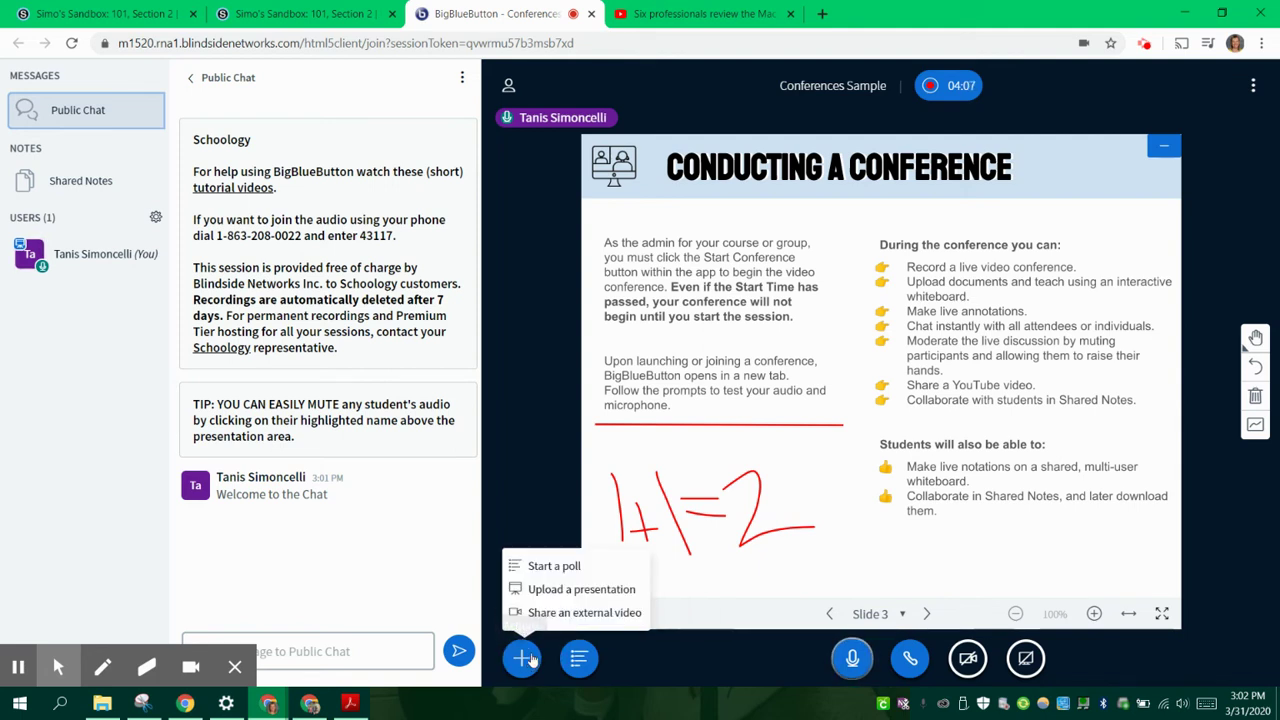
{"action": "left_click", "coordinate": [552, 567]}
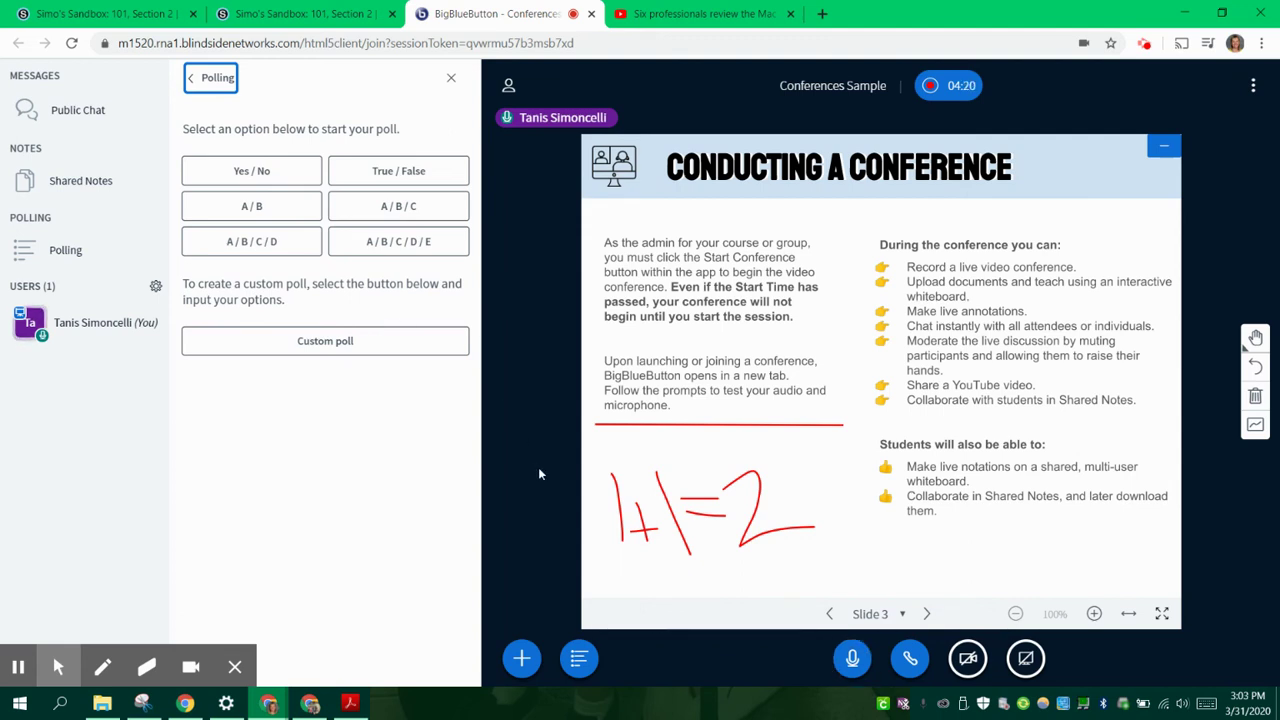
Pause the conference recording and end the meeting, confirming both actions
{"action": "left_click", "coordinate": [950, 88]}
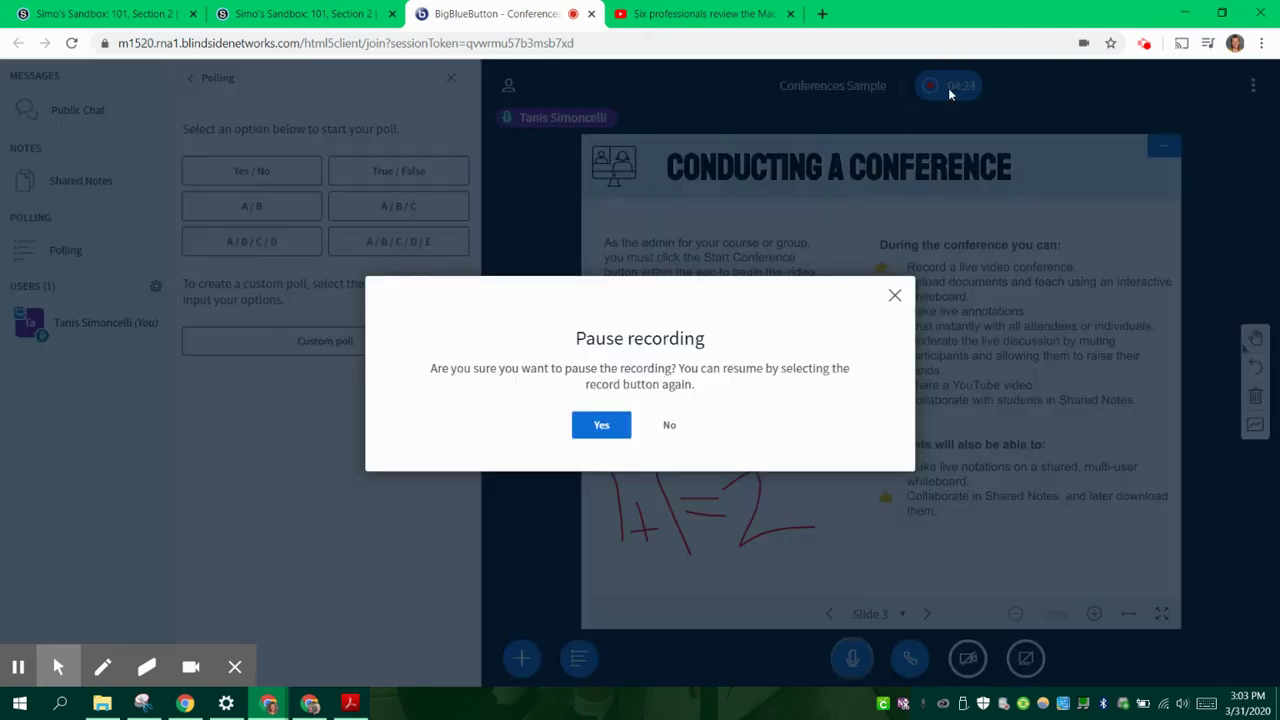
{"action": "left_click", "coordinate": [597, 426]}
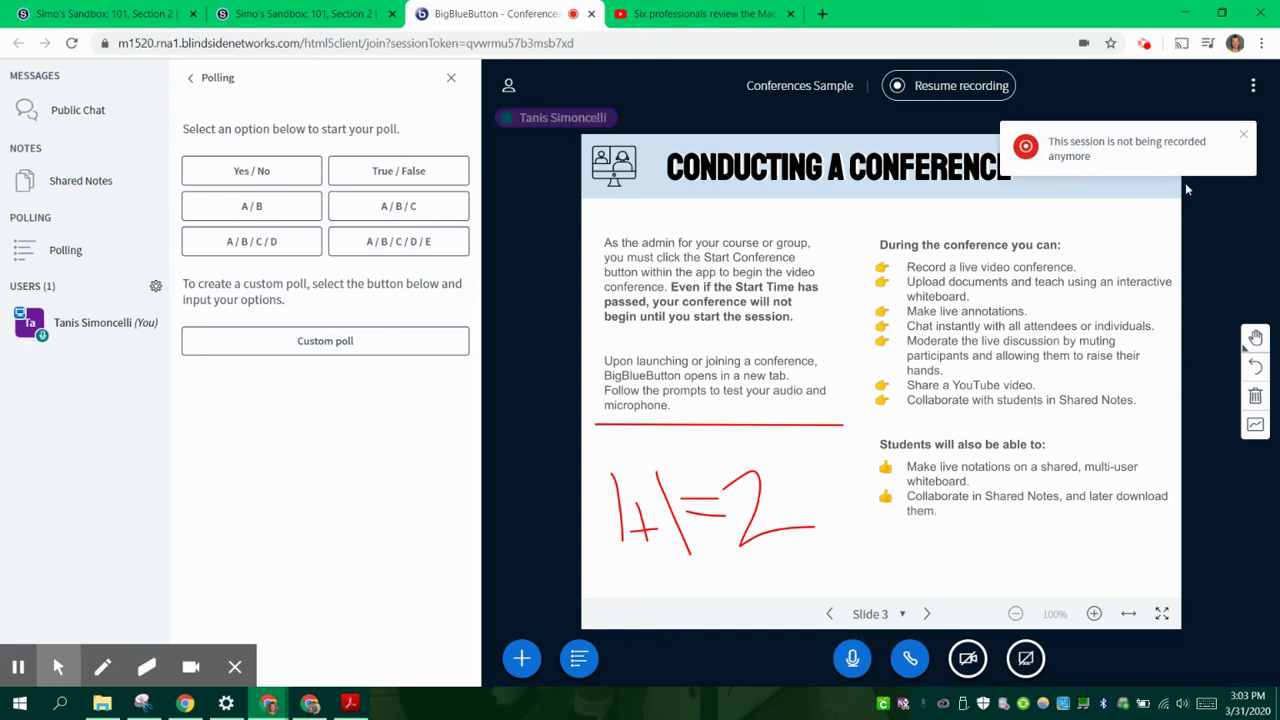
{"action": "left_click", "coordinate": [1253, 86]}
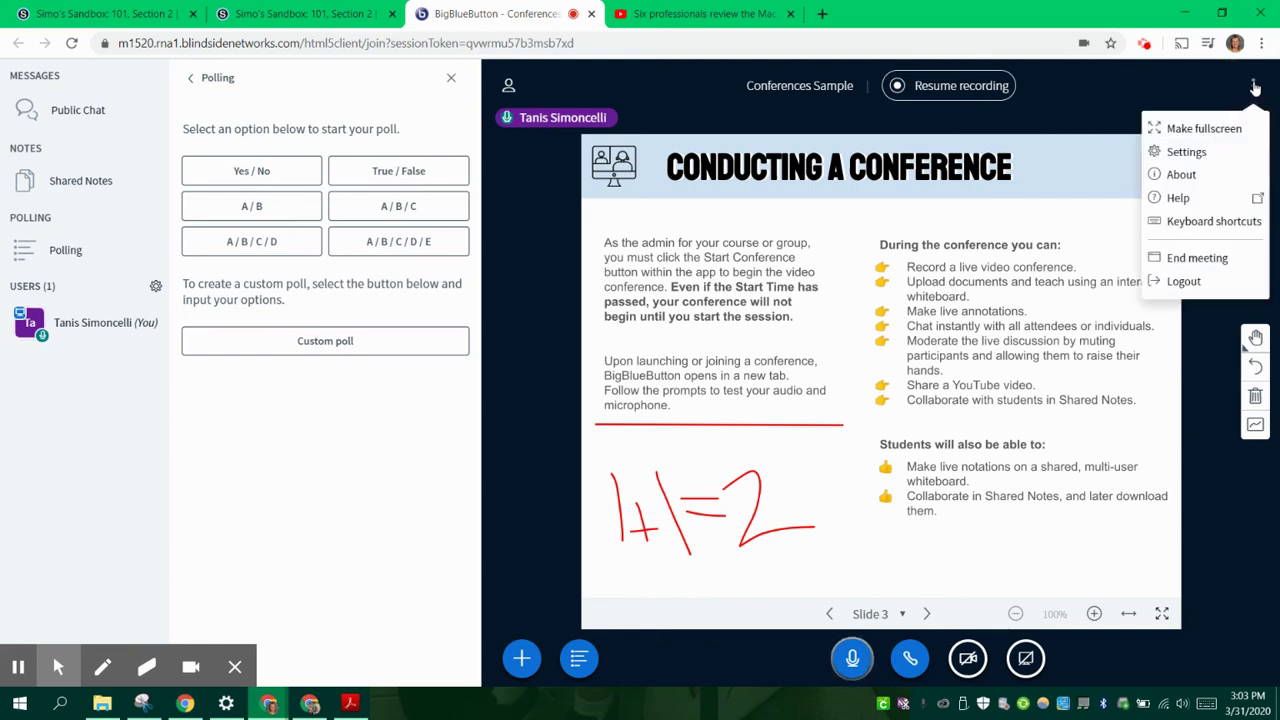
{"action": "left_click", "coordinate": [1178, 262]}
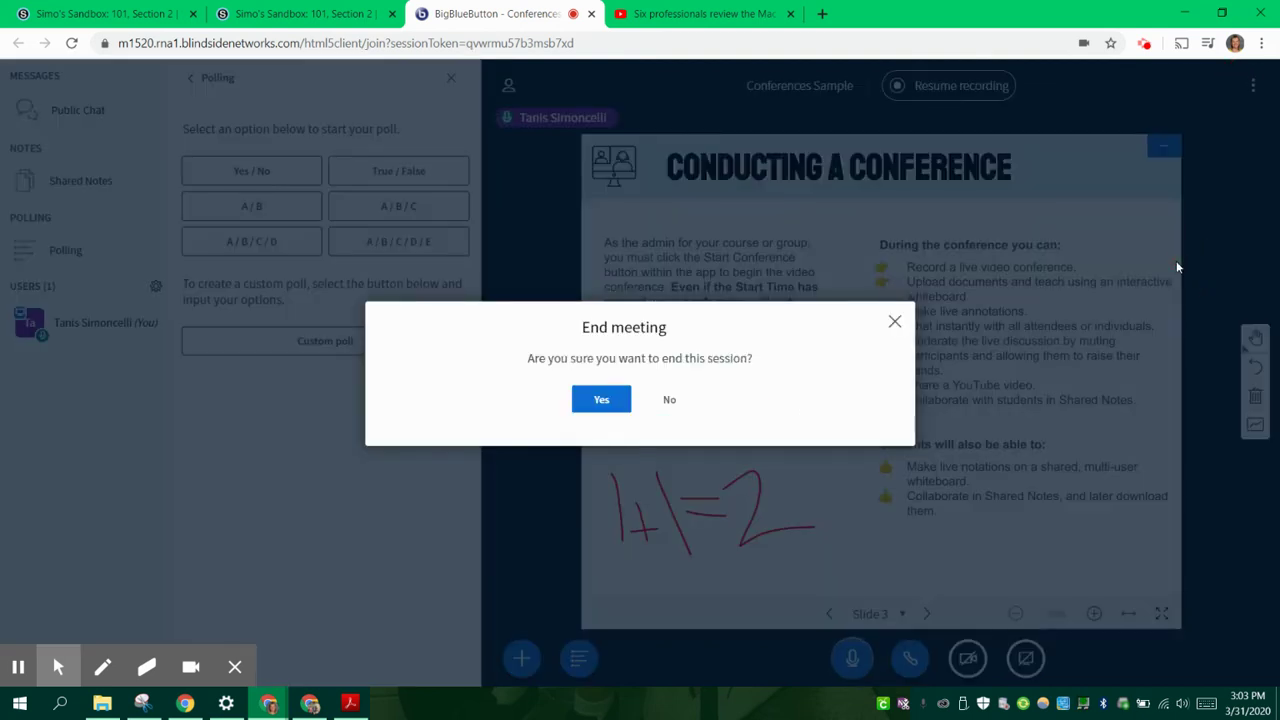
{"action": "left_click", "coordinate": [600, 401]}
{"action": "left_click", "coordinate": [651, 440]}
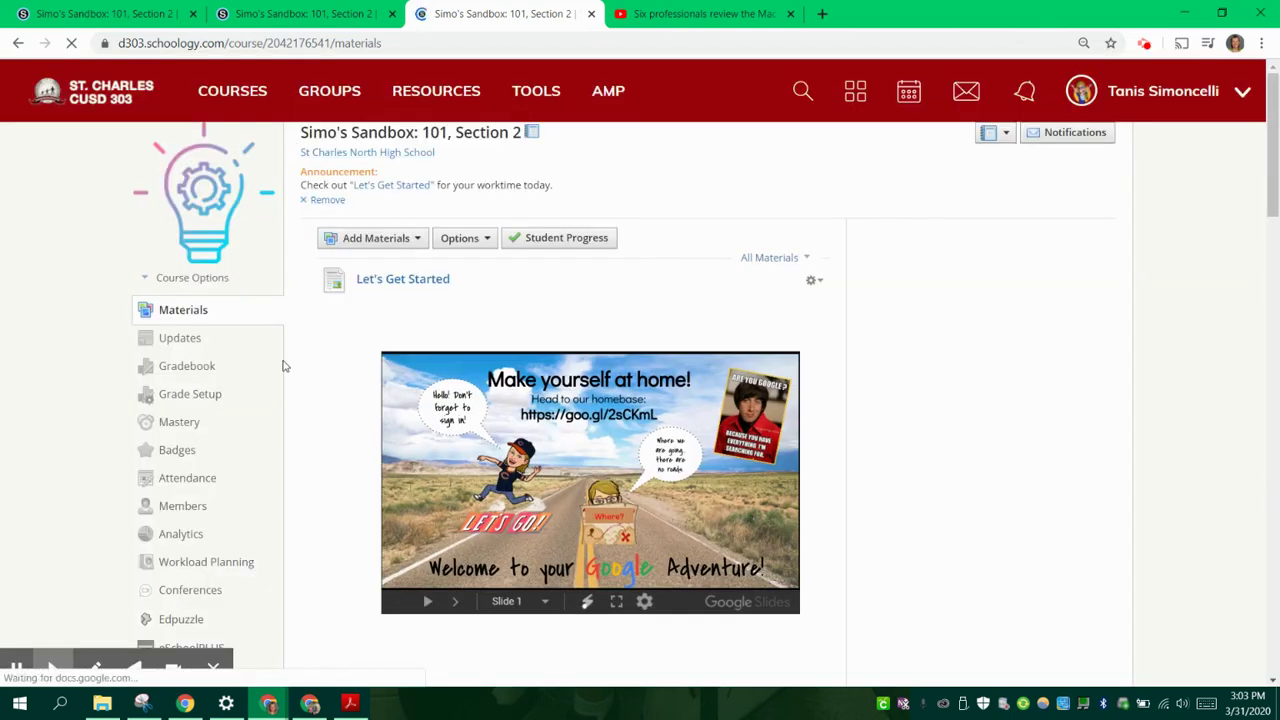
Open Conferences in the Schoology course and view the completed conferences
{"action": "left_click", "coordinate": [193, 598]}
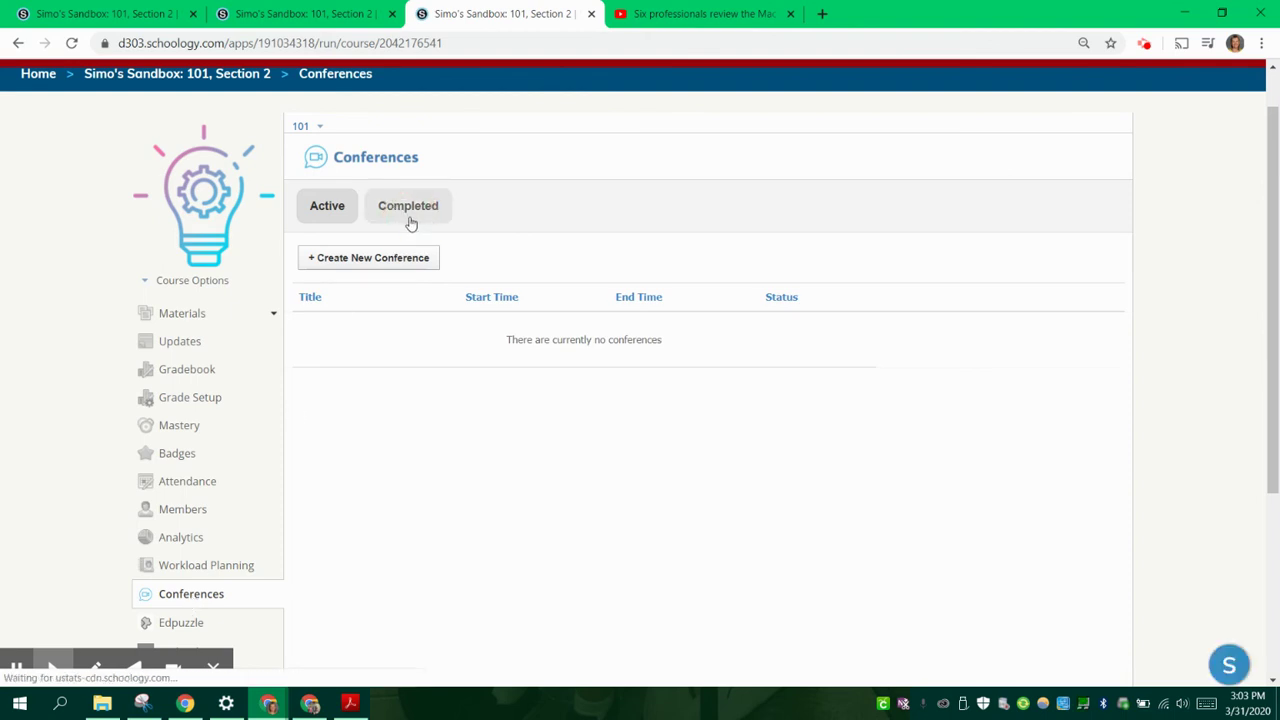
{"action": "left_click", "coordinate": [408, 207]}
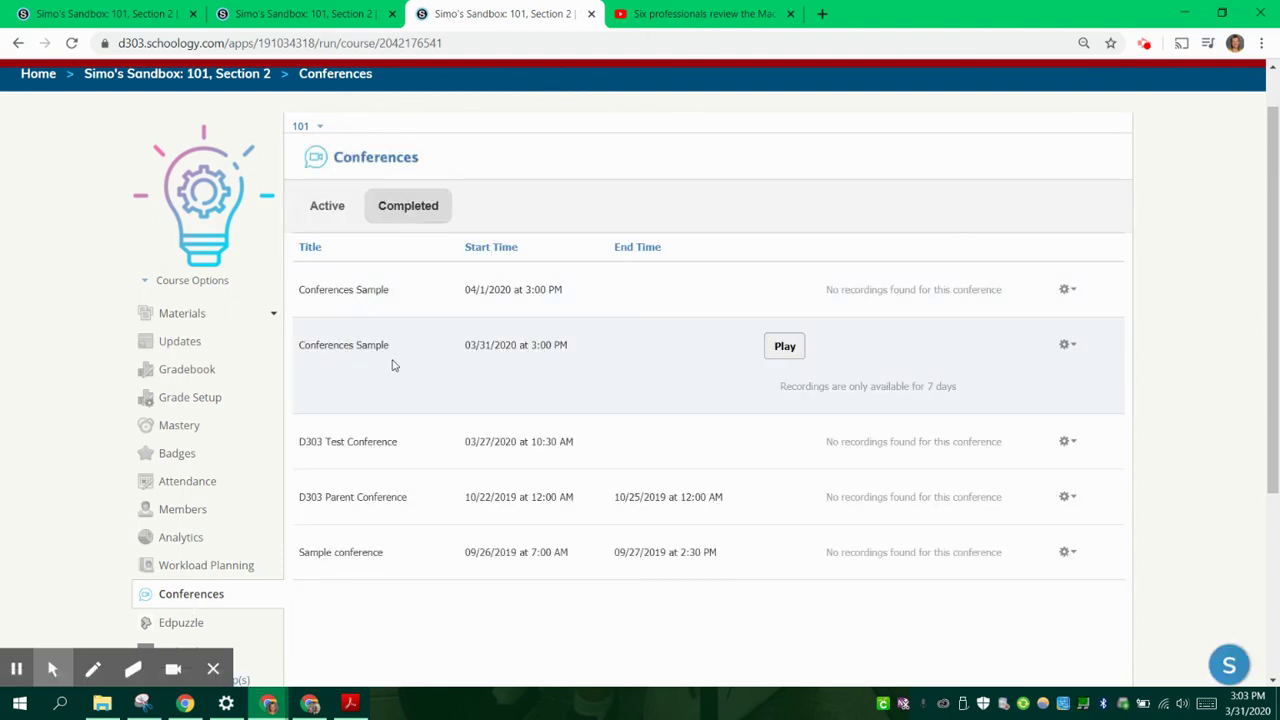